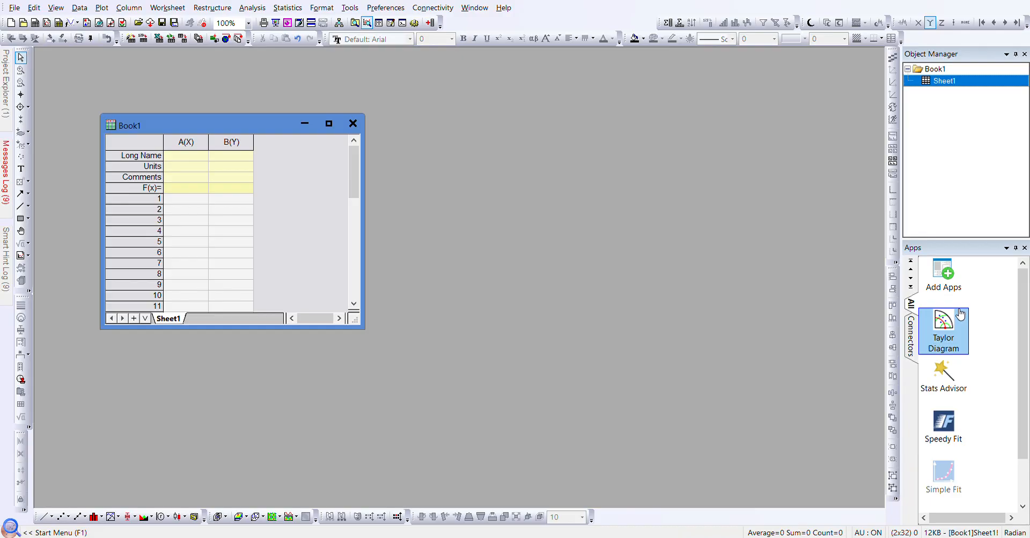
- Paste the series names into Book1's Long Name row and the observed and model values from row 1
left_click(919, 274)
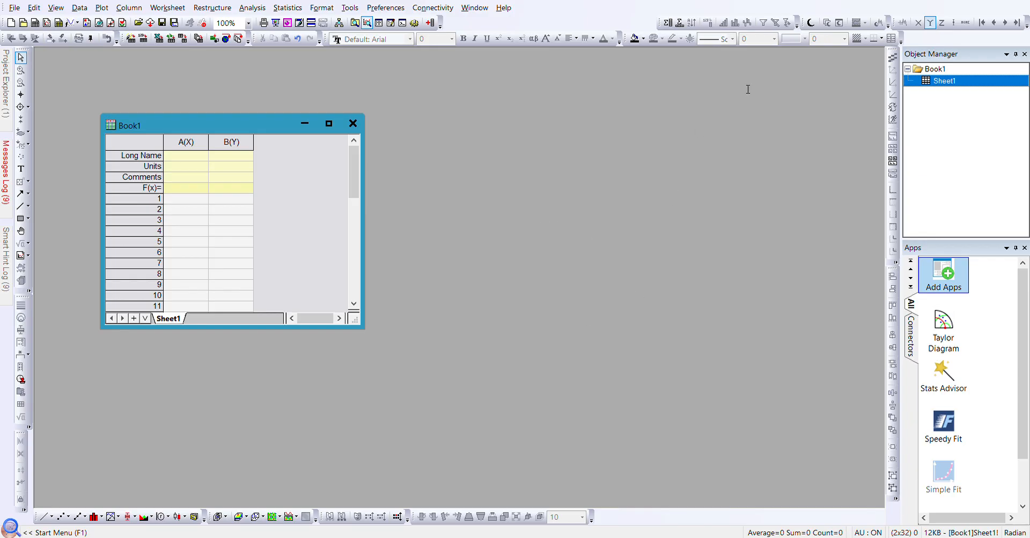
left_click(842, 72)
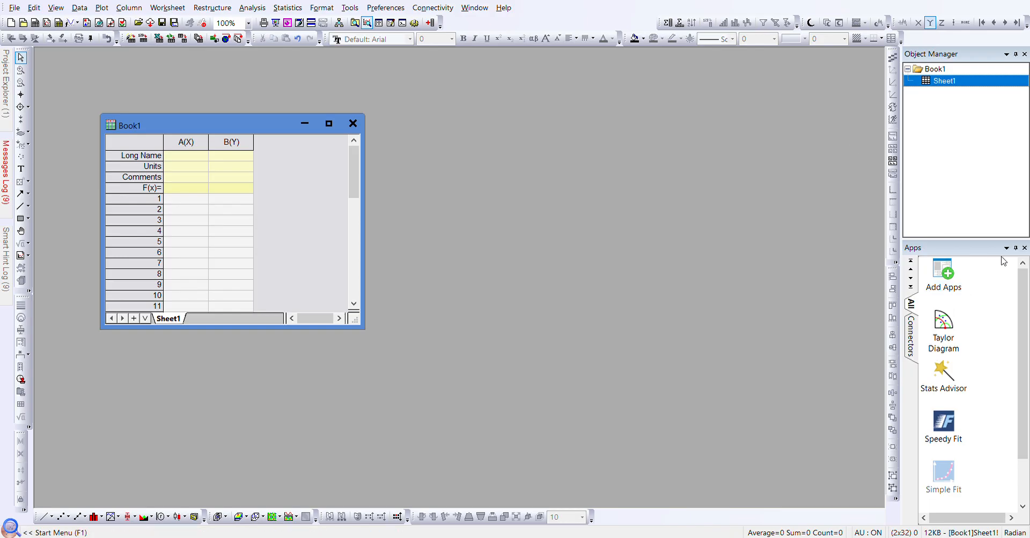
left_click(944, 345)
left_click(183, 158)
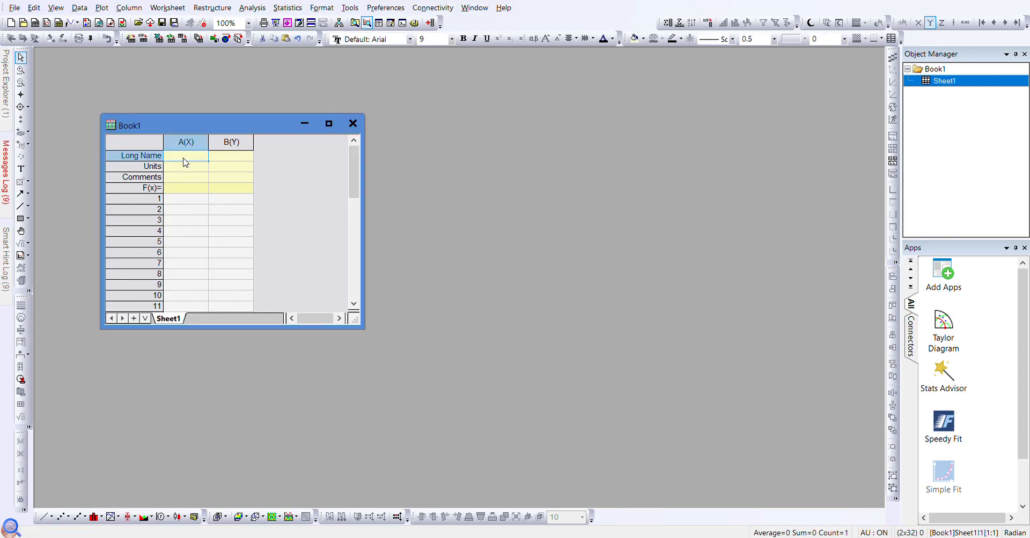
key("ctrl+v")
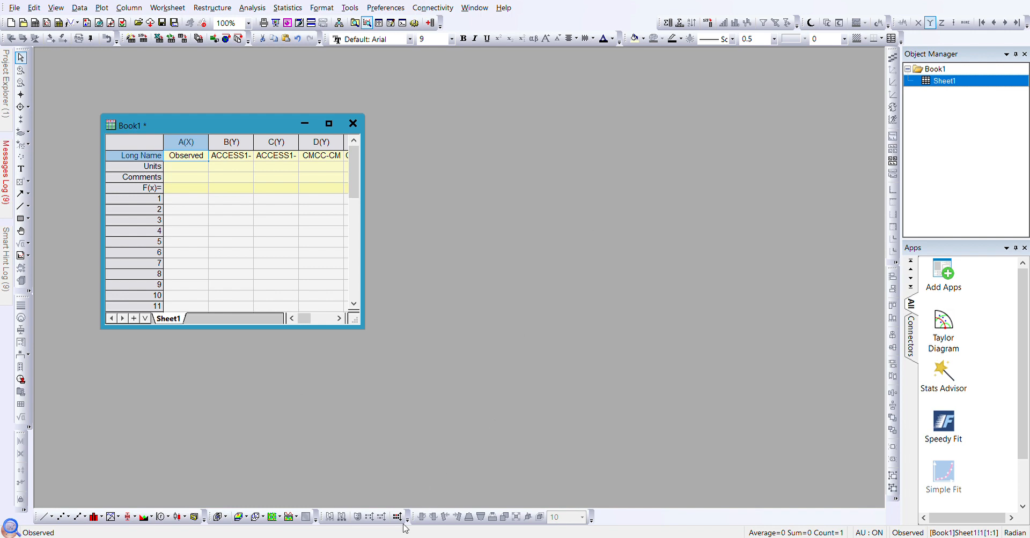
left_click(175, 202)
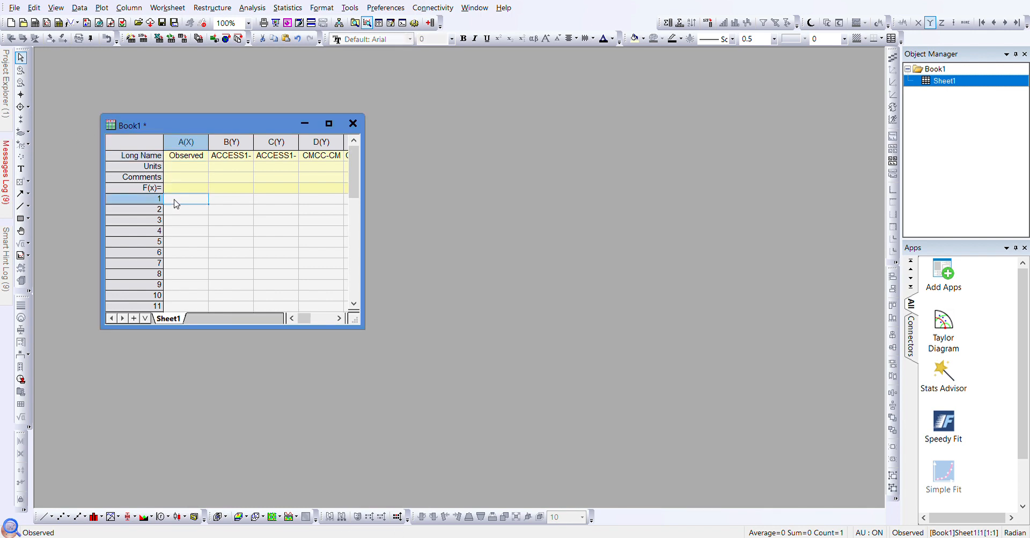
key("ctrl+v")
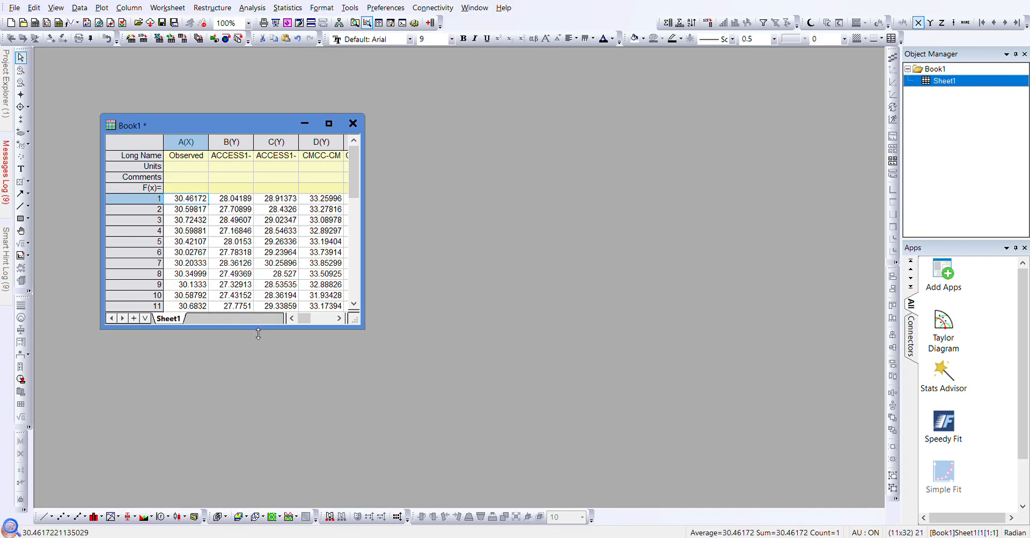
- Enlarge the Book1 window, launch the Taylor Diagram app and pick Observed as reference
left_click_drag(256, 328, 257, 432)
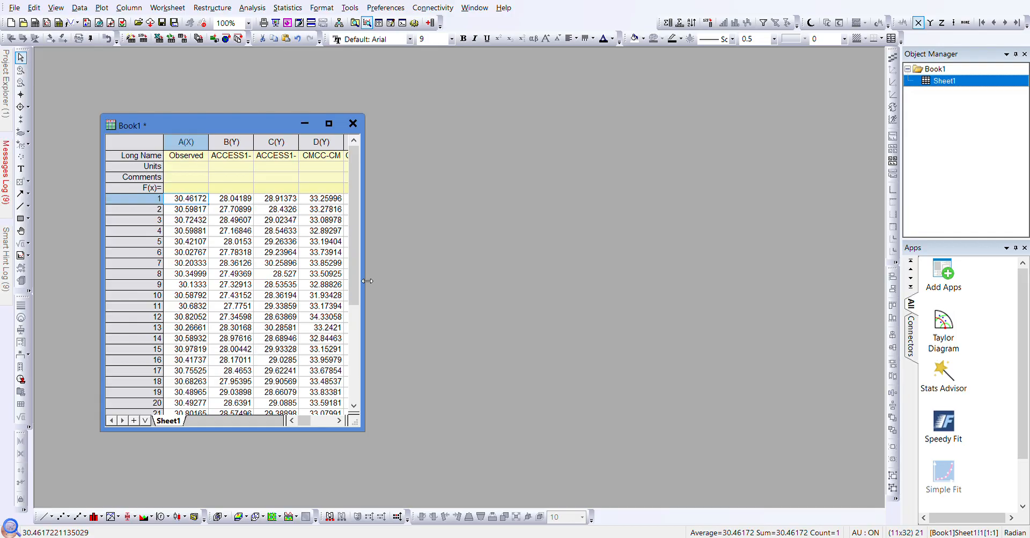
left_click_drag(367, 281, 542, 277)
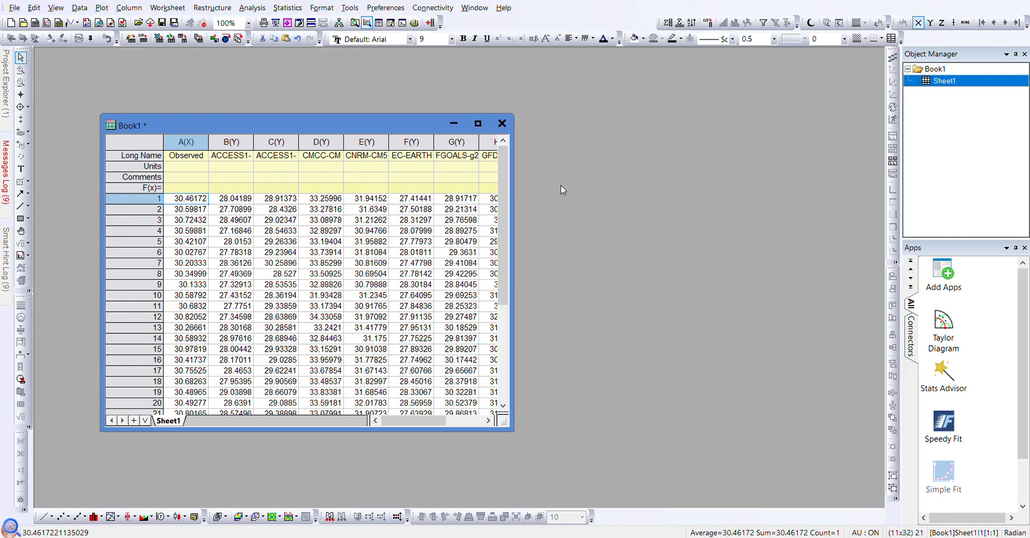
left_click(954, 342)
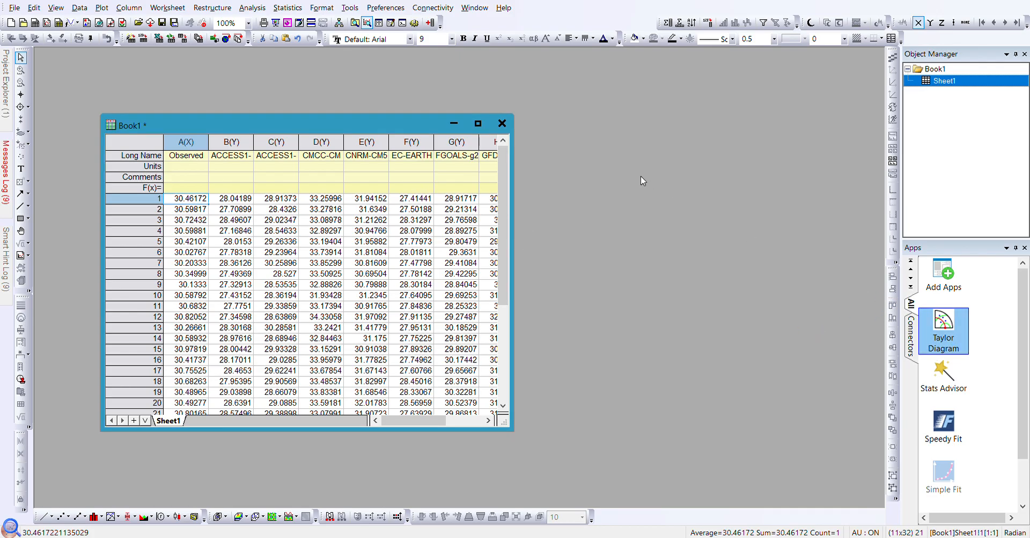
left_click(199, 151)
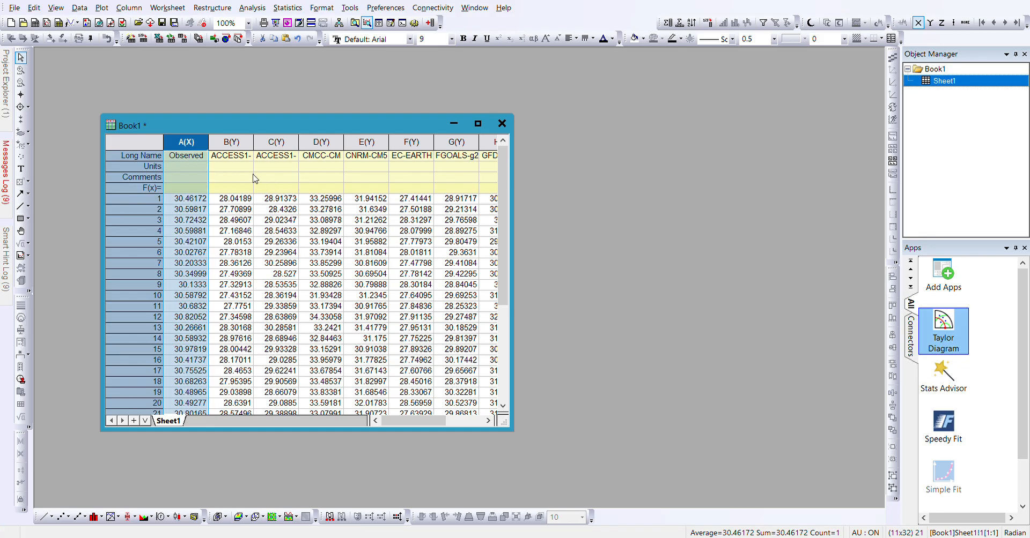
- Select the model columns (ACCESS1 through FGOALS-g2) as the test data
left_click_drag(231, 142, 516, 154)
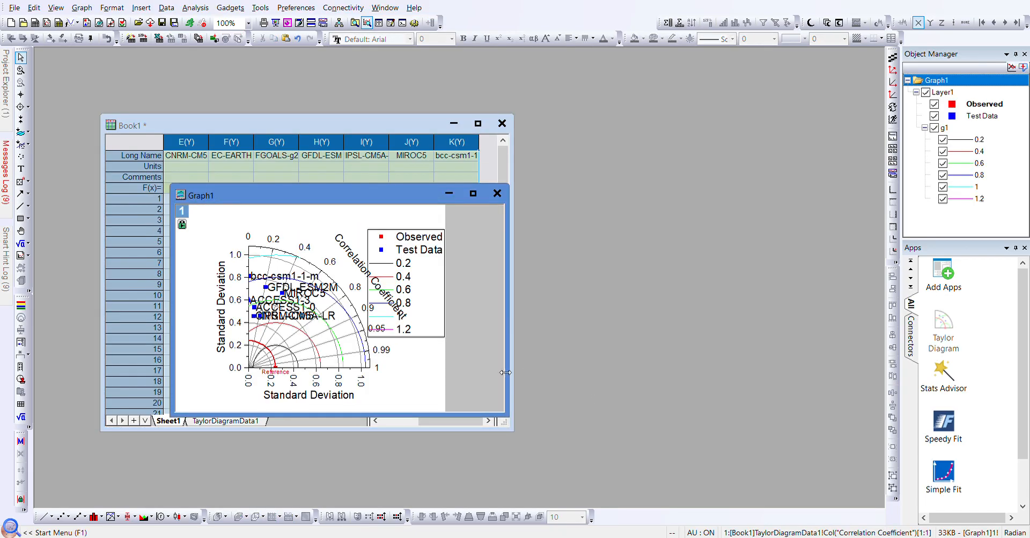
- Enlarge the Graph1 window and delete the bottom Standard Deviation title
left_click_drag(513, 307, 652, 304)
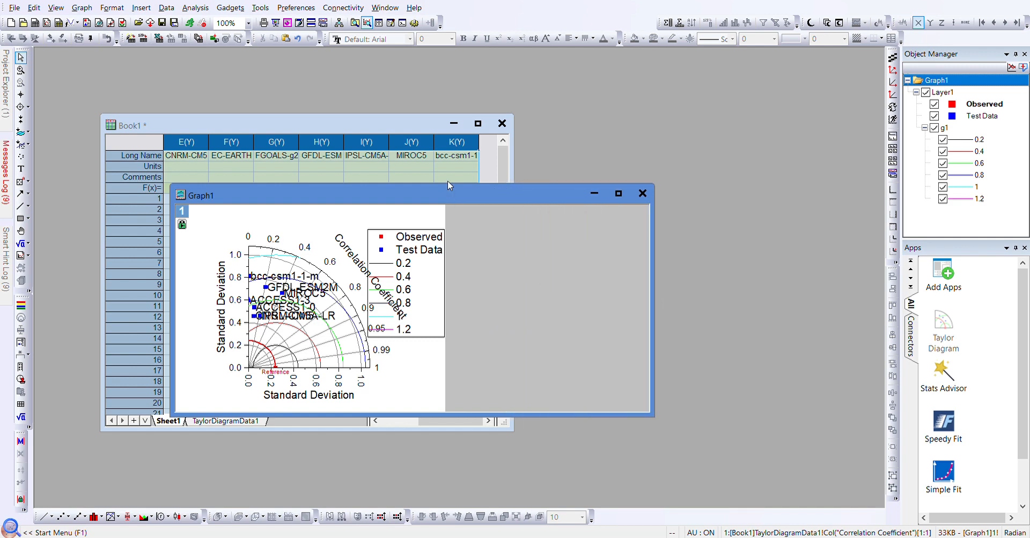
left_click_drag(450, 183, 451, 50)
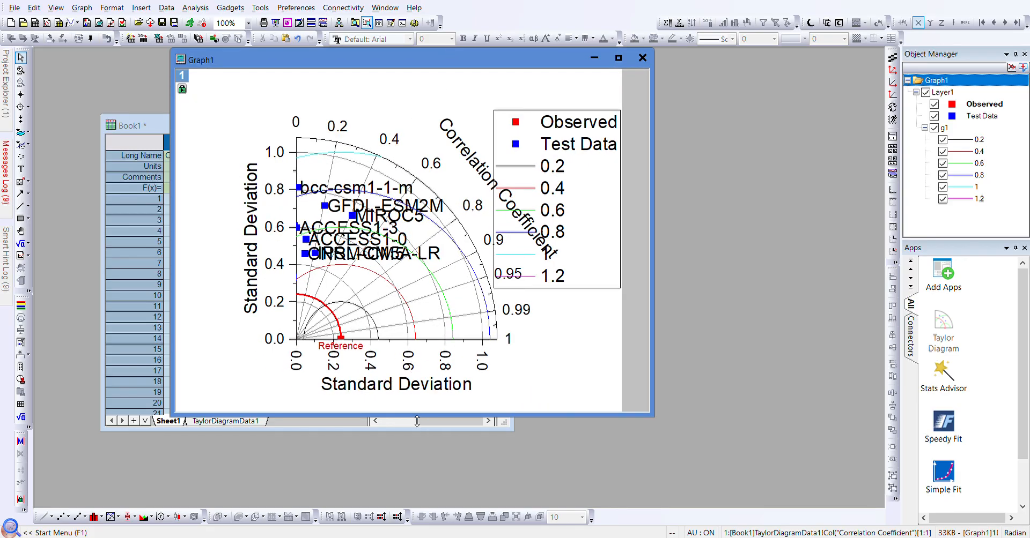
left_click_drag(417, 421, 432, 471)
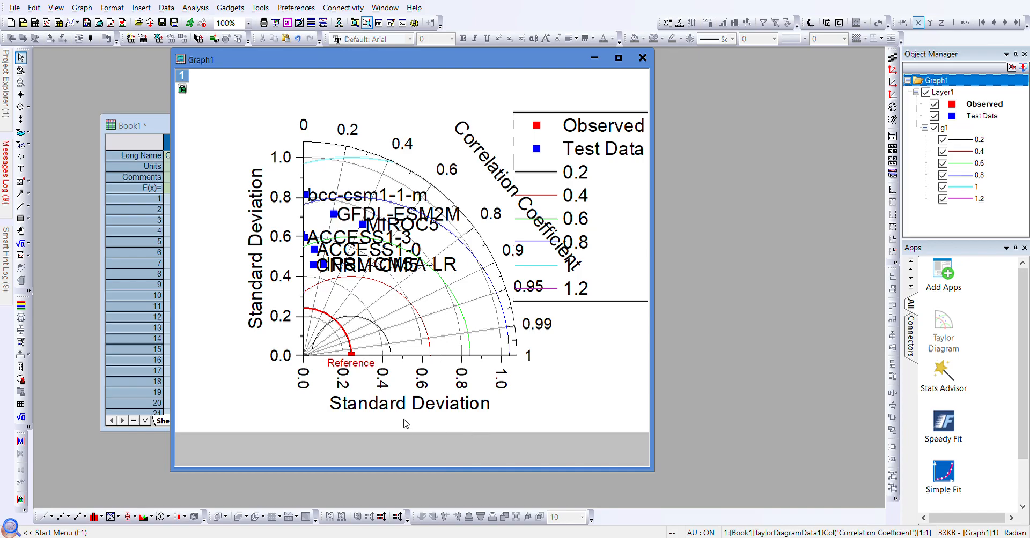
left_click(391, 414)
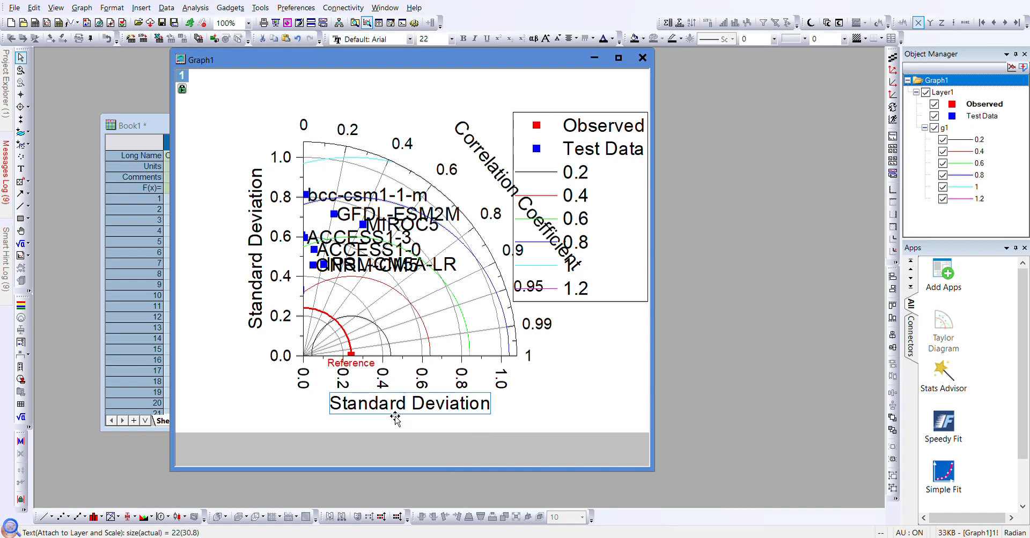
key("Delete")
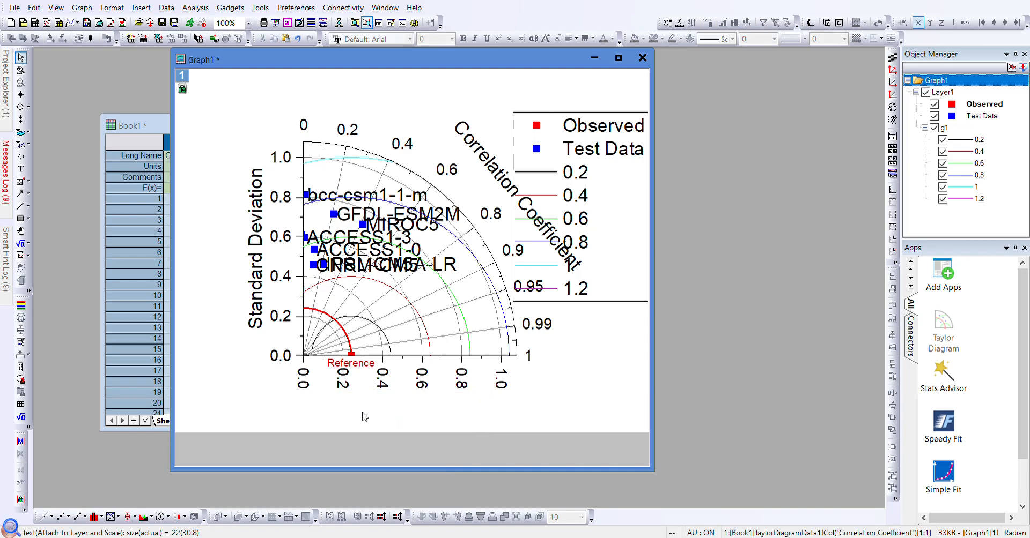
- Set the bottom tick labels' rotation to 0 so they read horizontally
left_click(344, 391)
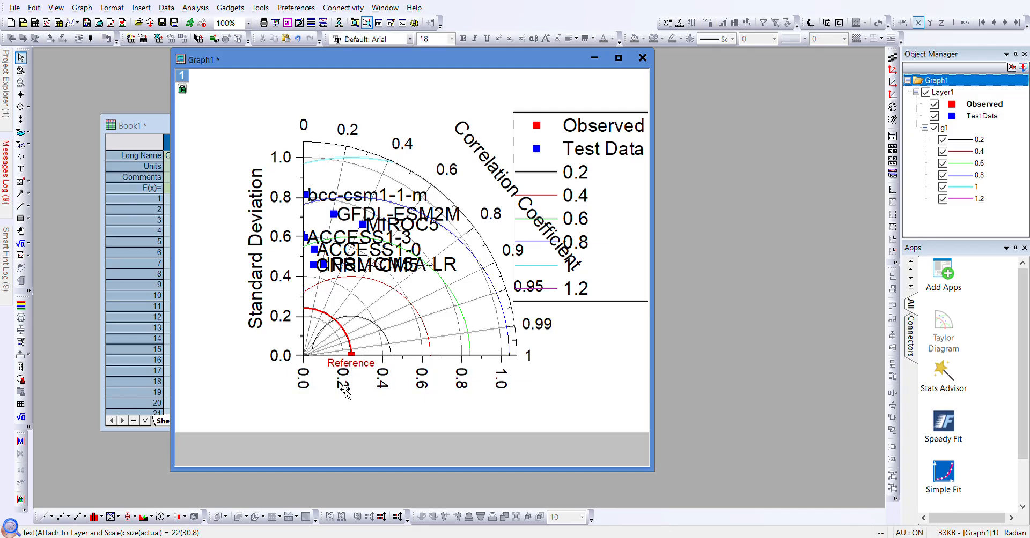
double_click(340, 385)
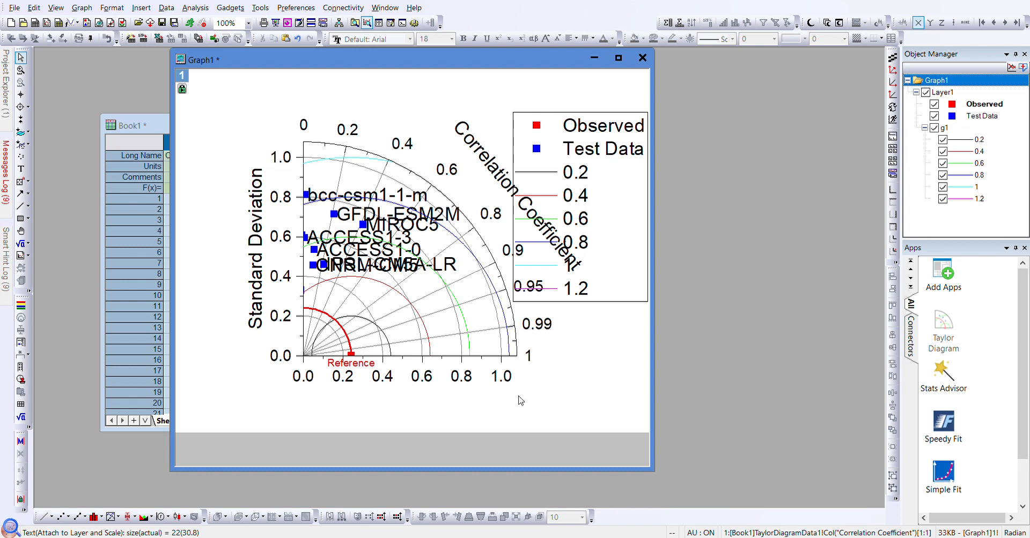
left_click(426, 334)
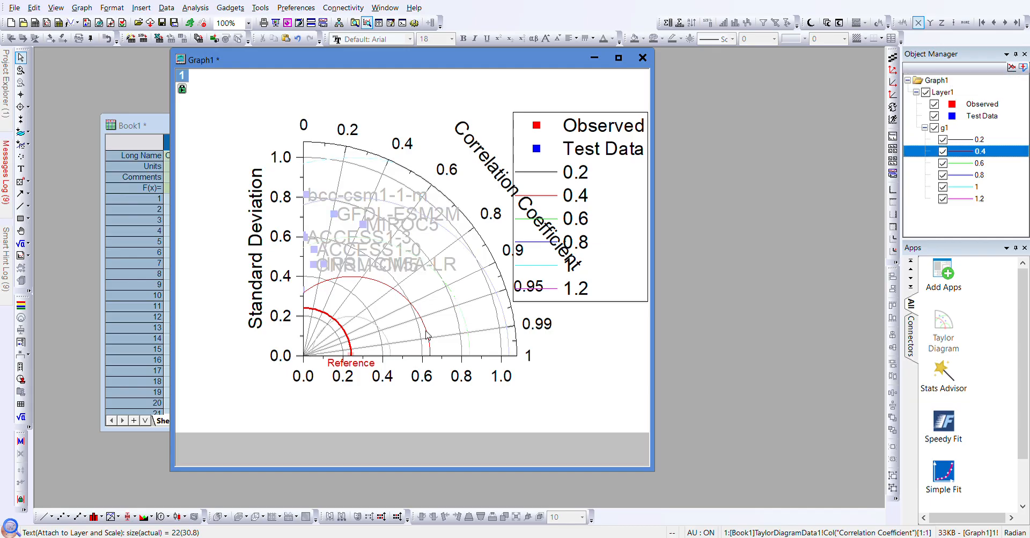
- Make the 0.2–1.2 RMS difference arcs dotted and minimize Graph1
left_click(589, 346)
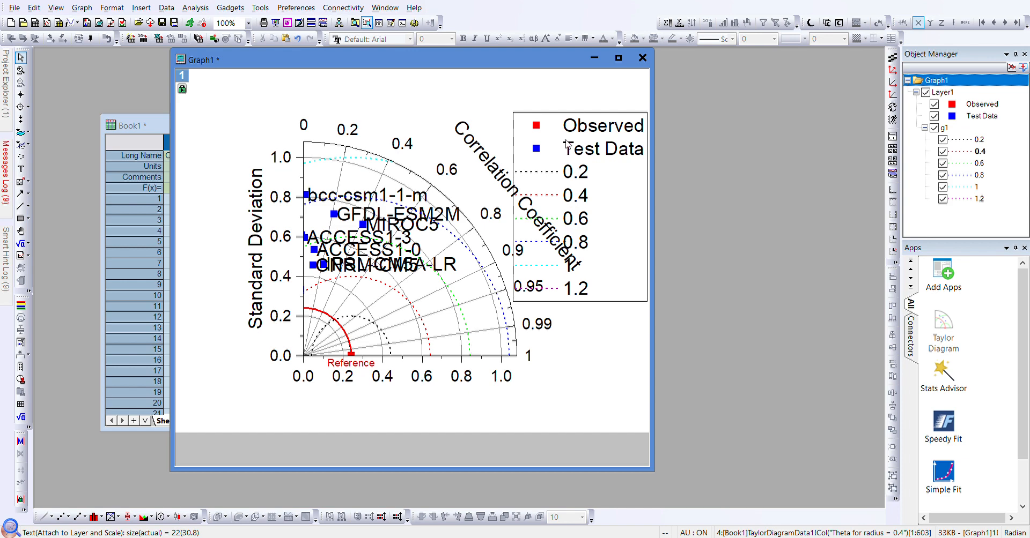
left_click(593, 60)
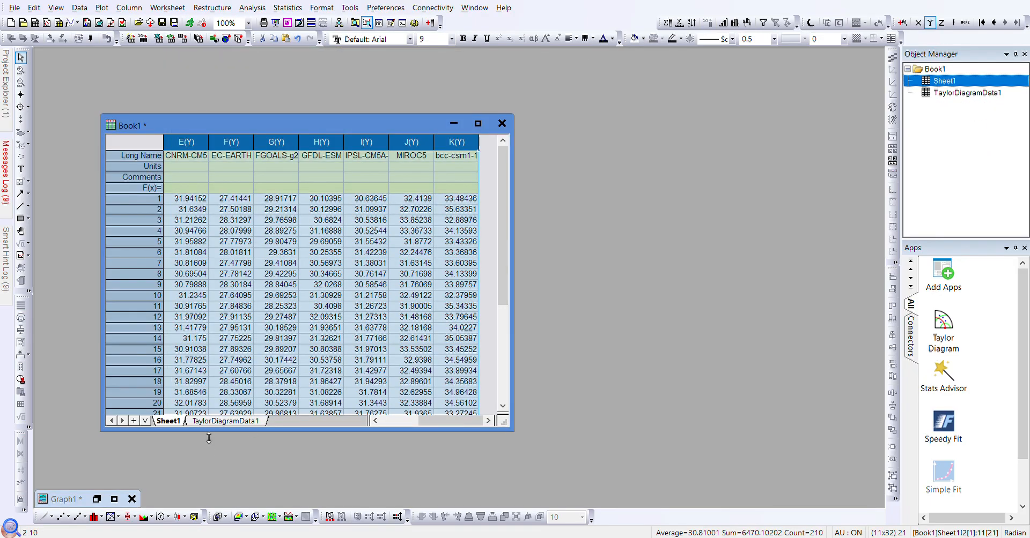
- Set column J (Dataset Identifier) of TaylorDiagramData1 as categorical, then minimize Book1
left_click(213, 422)
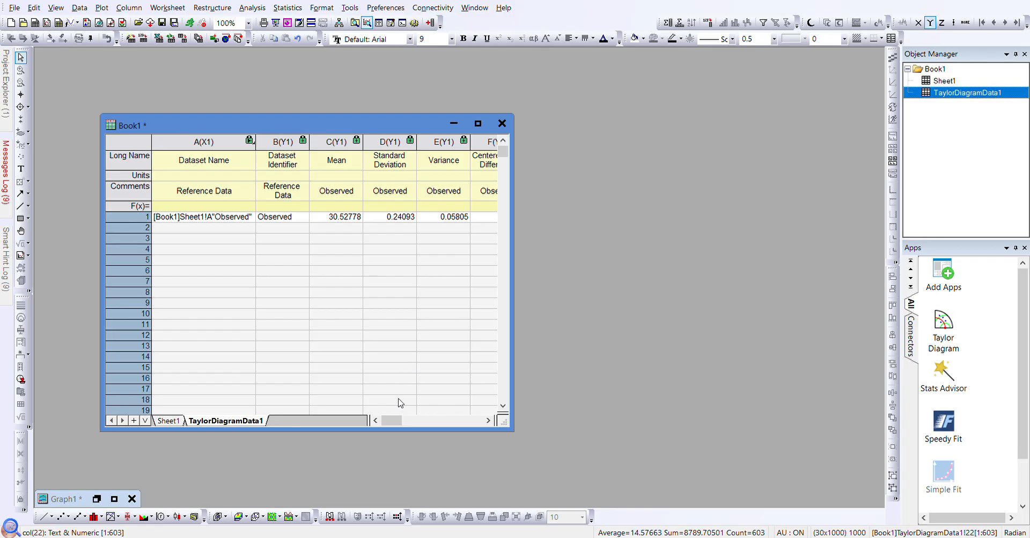
left_click(487, 421)
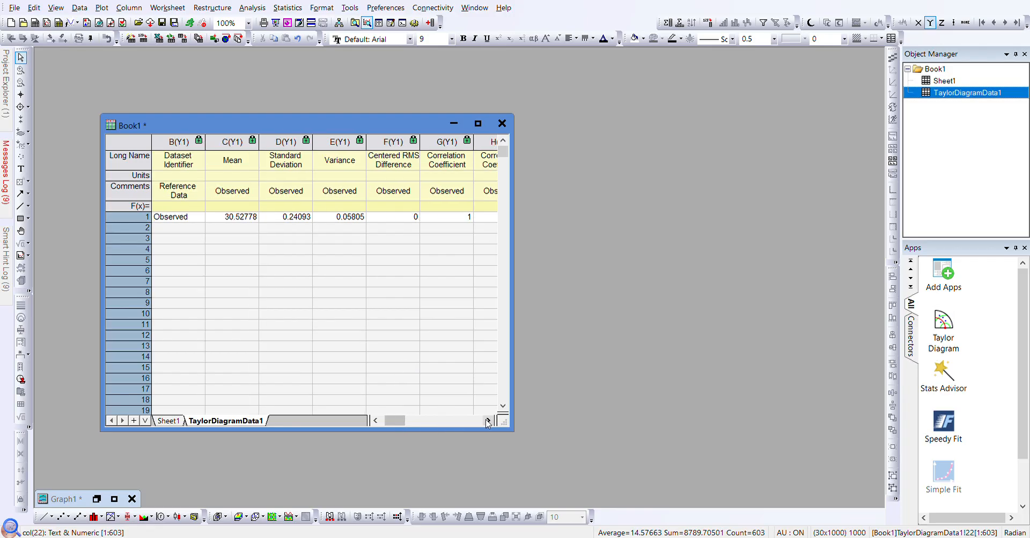
left_click(487, 421)
left_click(487, 421)
left_click(487, 421)
left_click(487, 421)
left_click(487, 421)
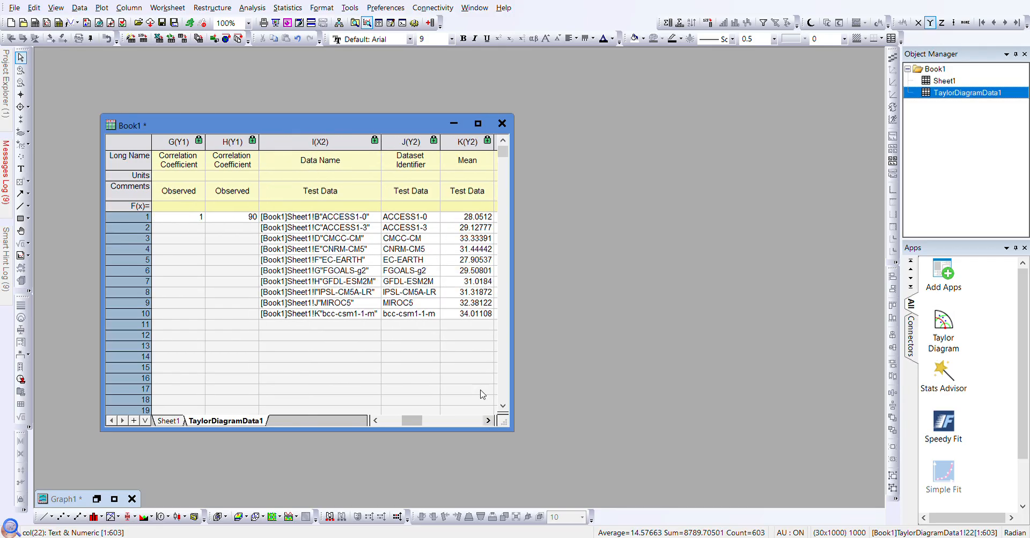
left_click(418, 152)
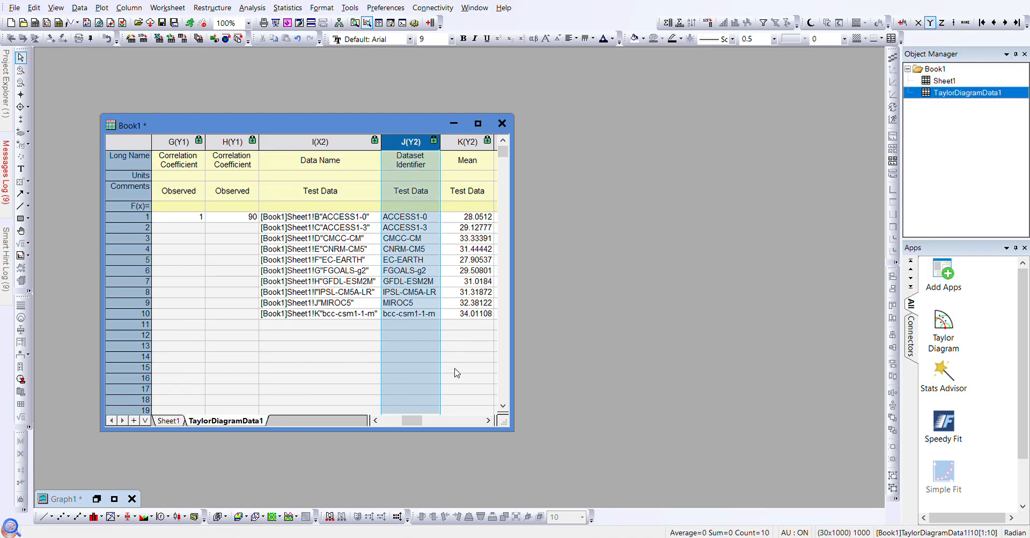
left_click(454, 299)
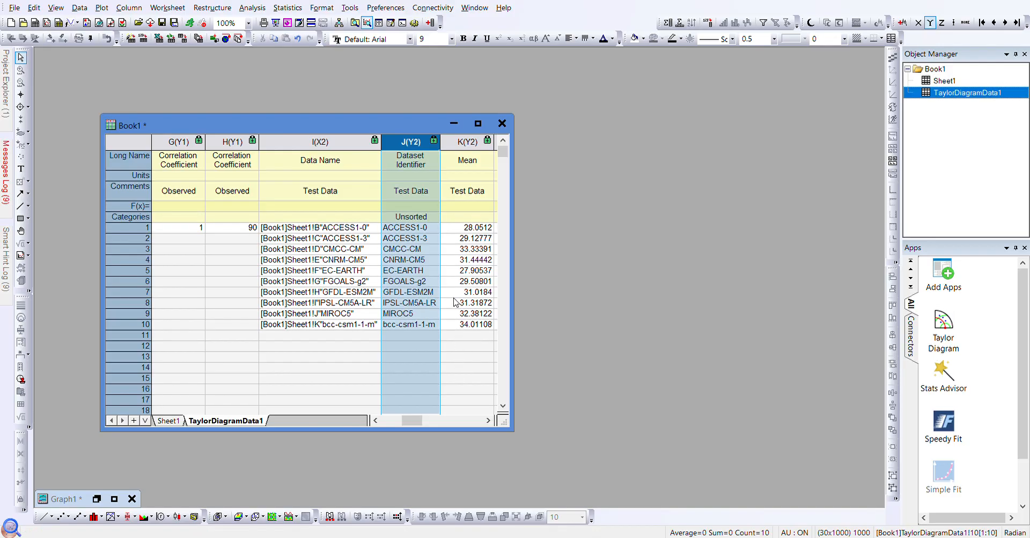
left_click(454, 124)
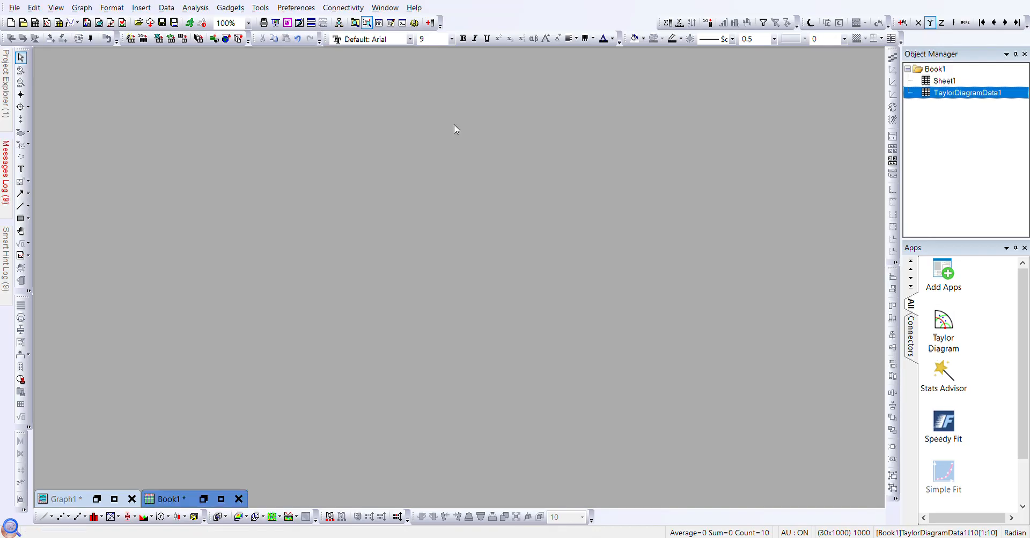
- Restore Graph1 and select, then deselect, the Test Data plot
left_click(97, 499)
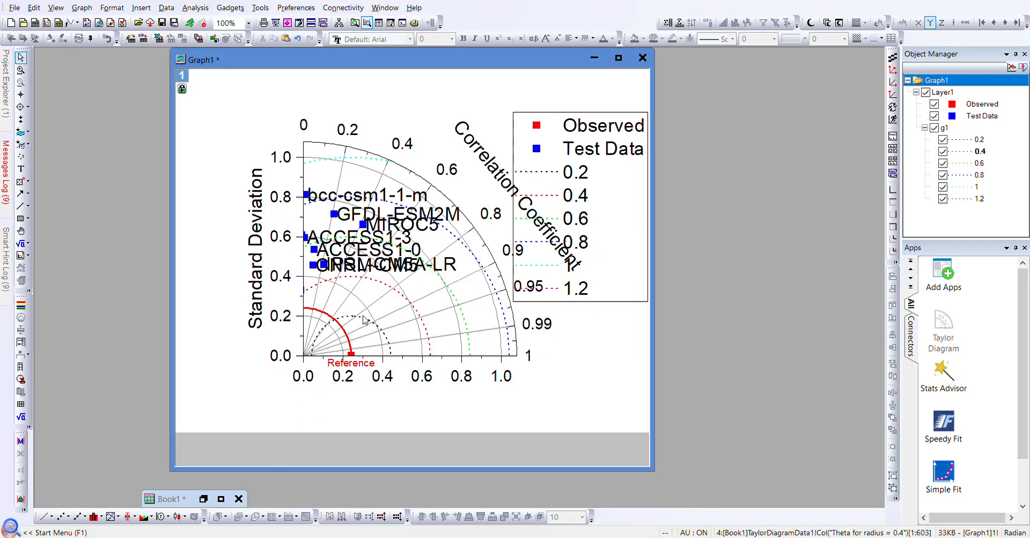
left_click(314, 267)
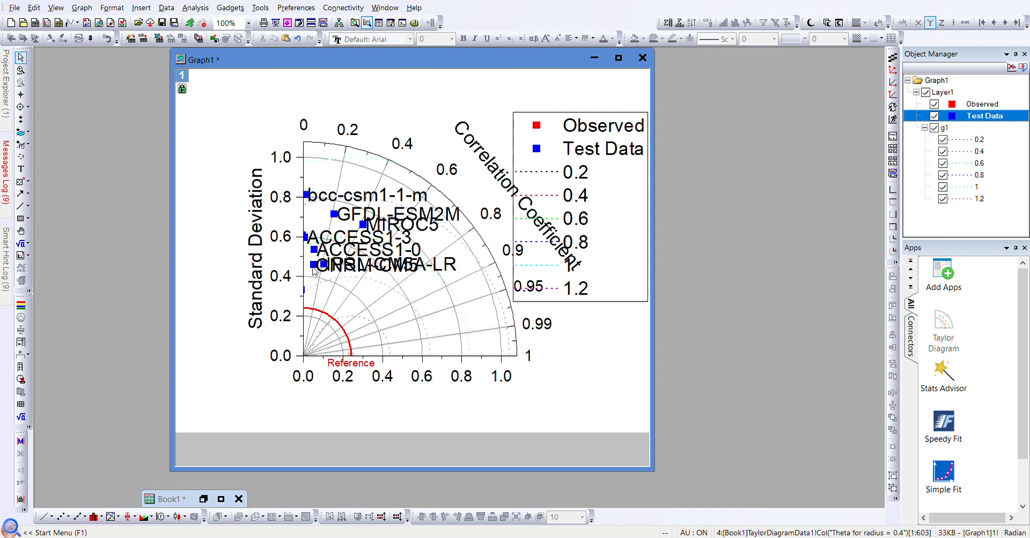
key("Escape")
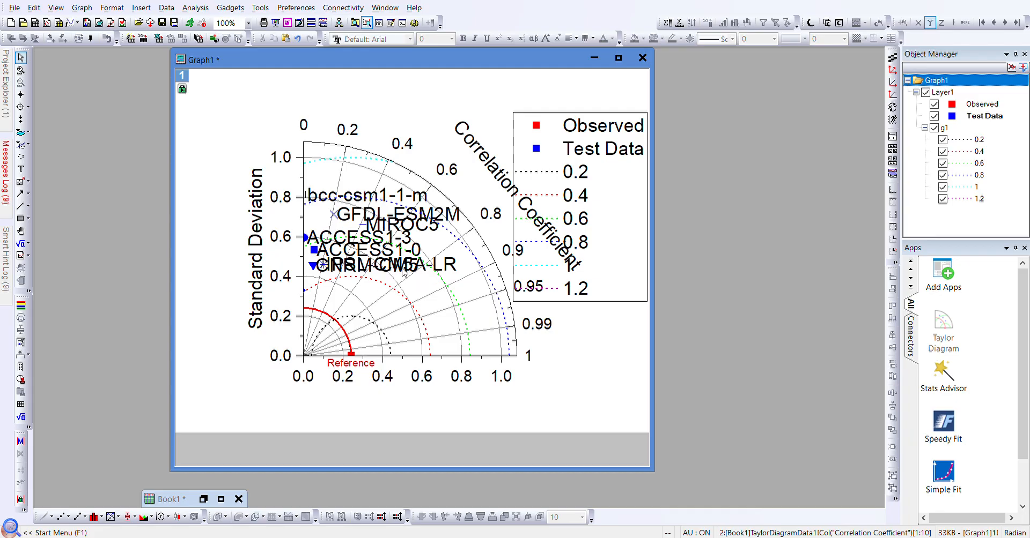
- Shift all the model name labels to the right
left_click(362, 267)
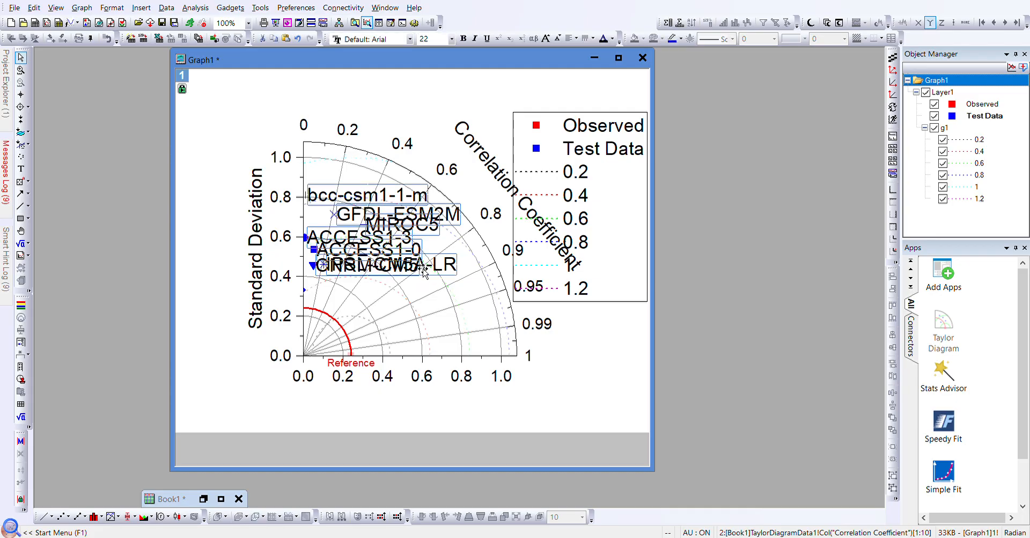
left_click_drag(391, 271, 423, 273)
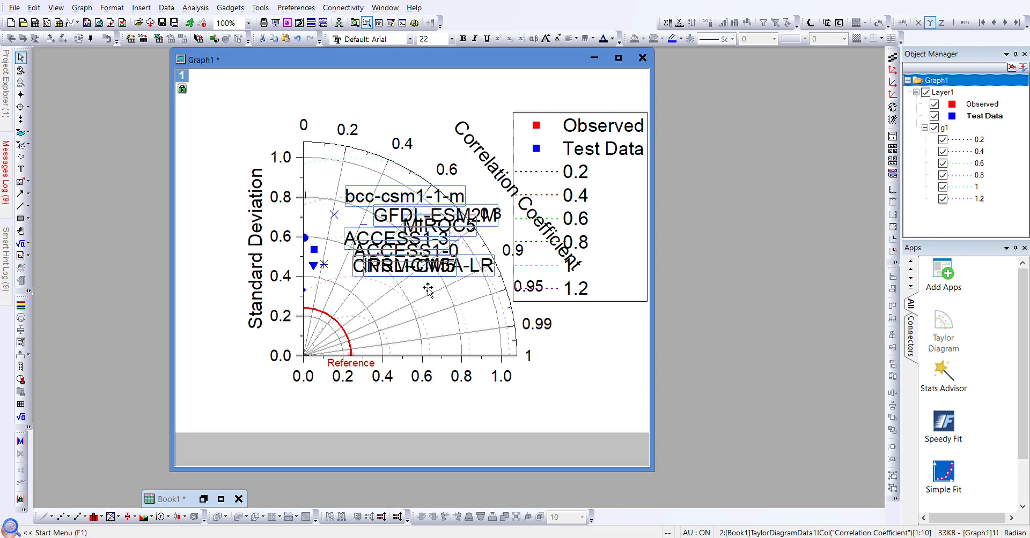
double_click(382, 268)
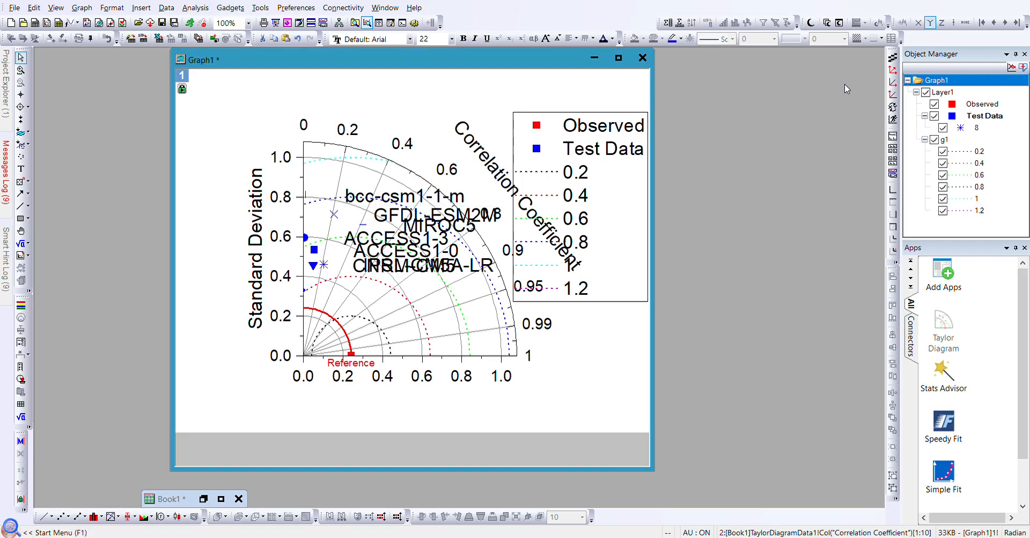
left_click(390, 273)
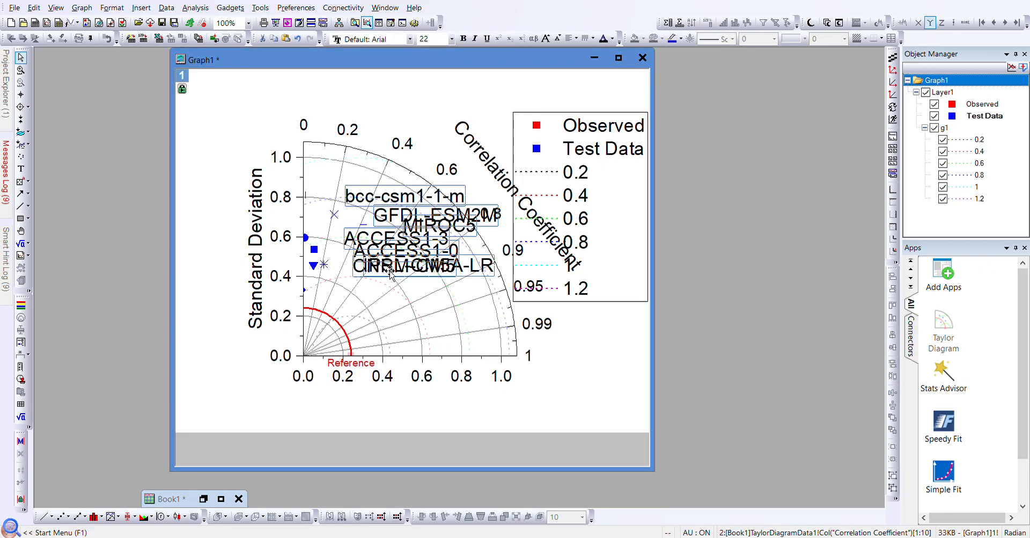
- Shrink the IPSL-CM5A-LR label to 8 pt and move it lower
left_click(383, 273)
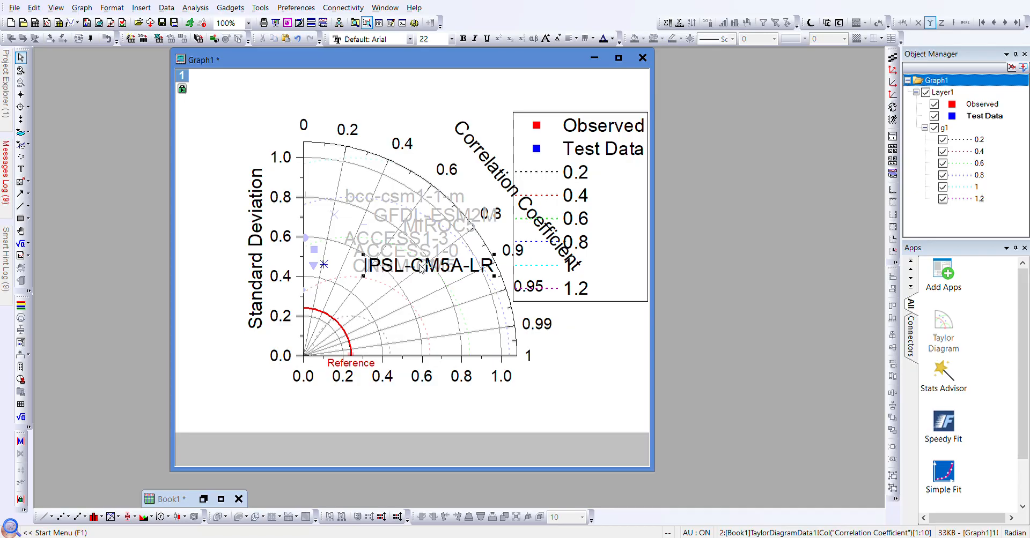
left_click(452, 44)
type("8")
key("Return")
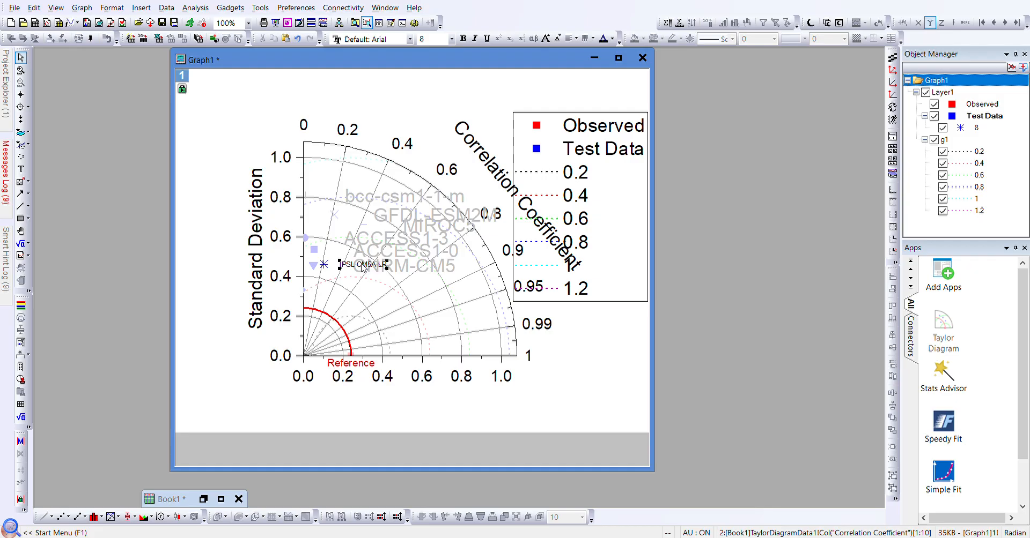
left_click_drag(363, 267, 373, 289)
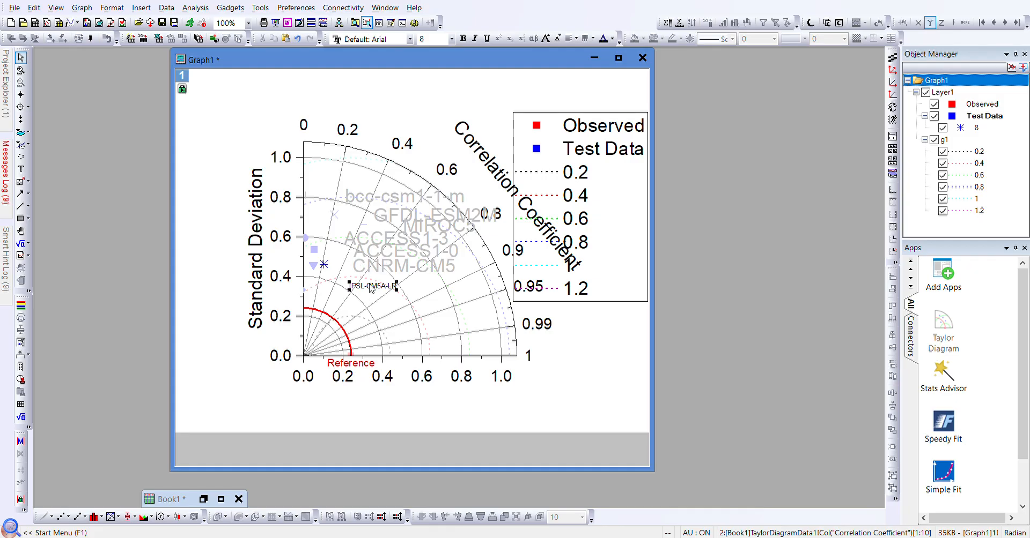
key("Escape")
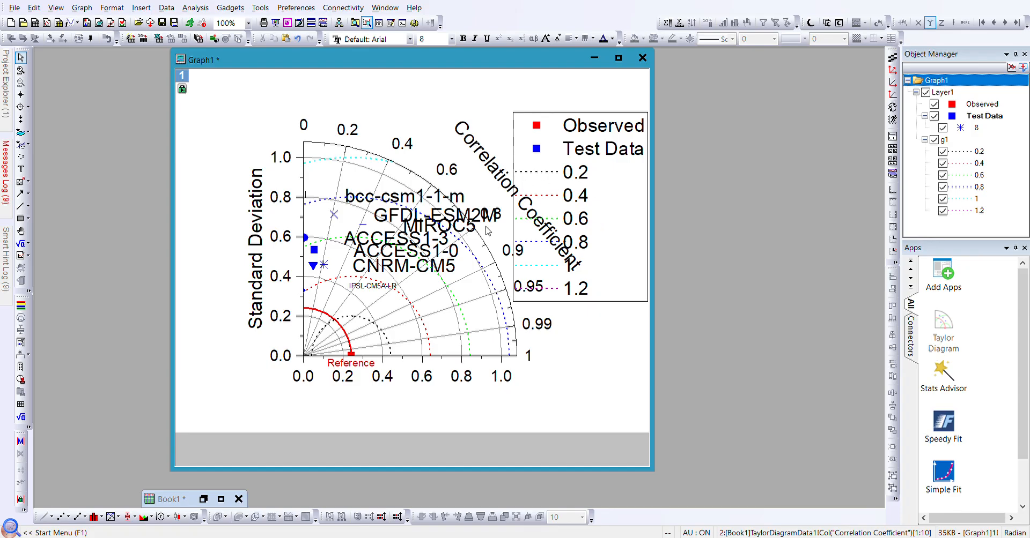
left_click(528, 393)
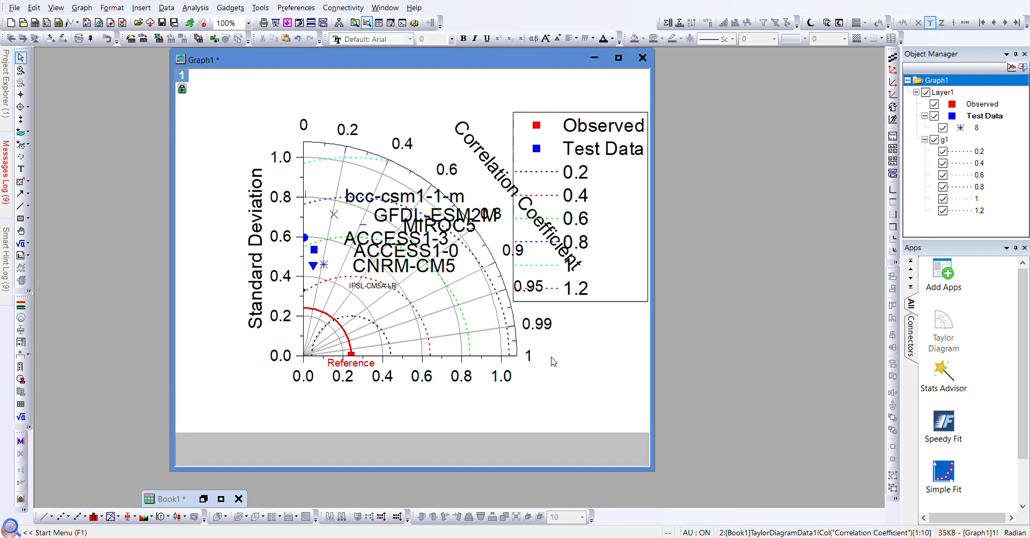
- Lower IPSL-CM5A-LR further and drag the CNRM-CM5 label down beside it
left_click(404, 270)
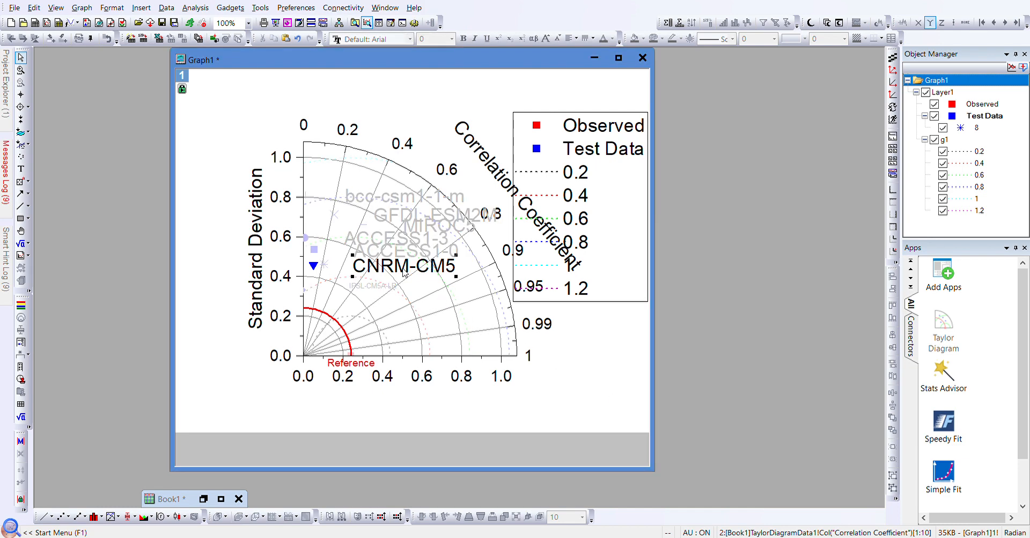
double_click(404, 270)
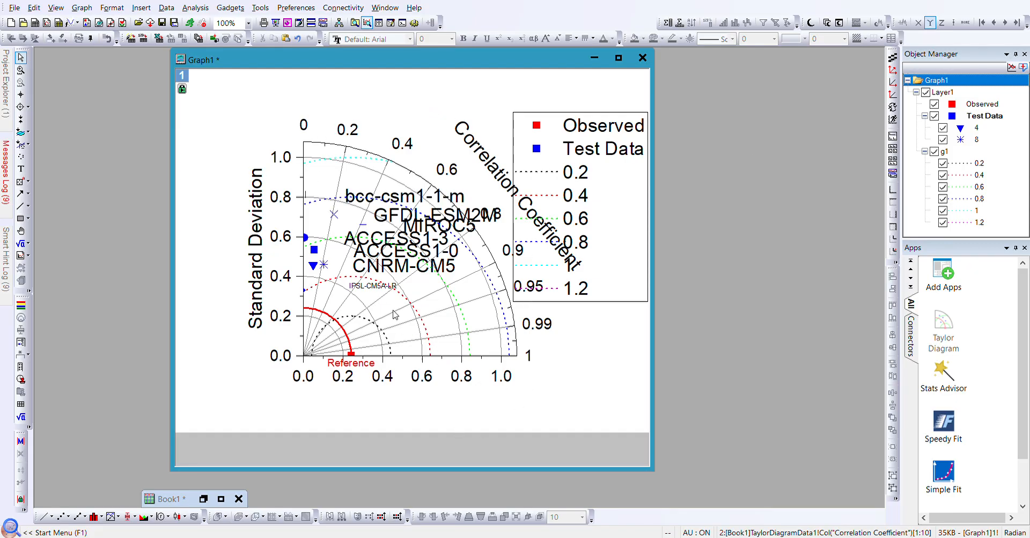
left_click(378, 288)
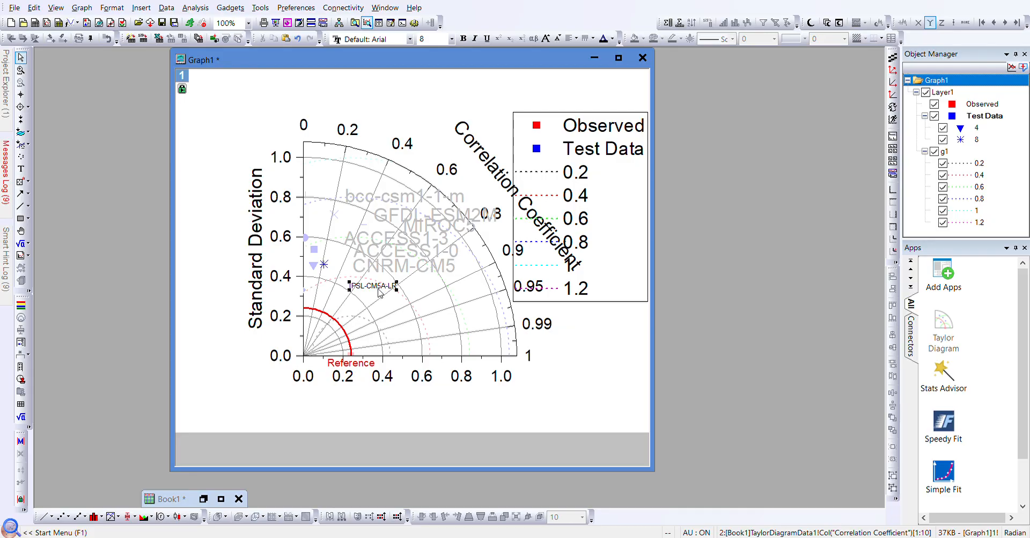
left_click_drag(378, 288, 376, 306)
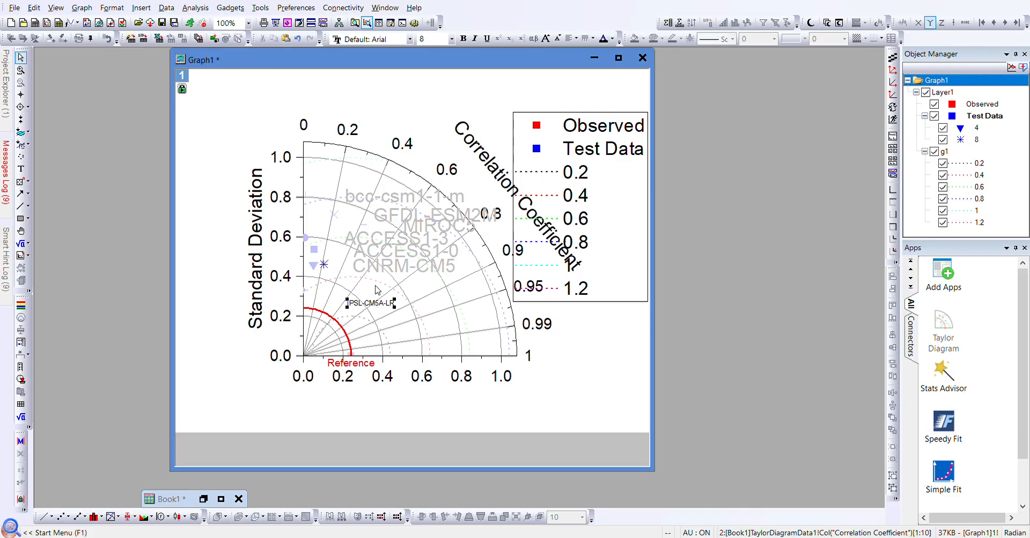
left_click(392, 268)
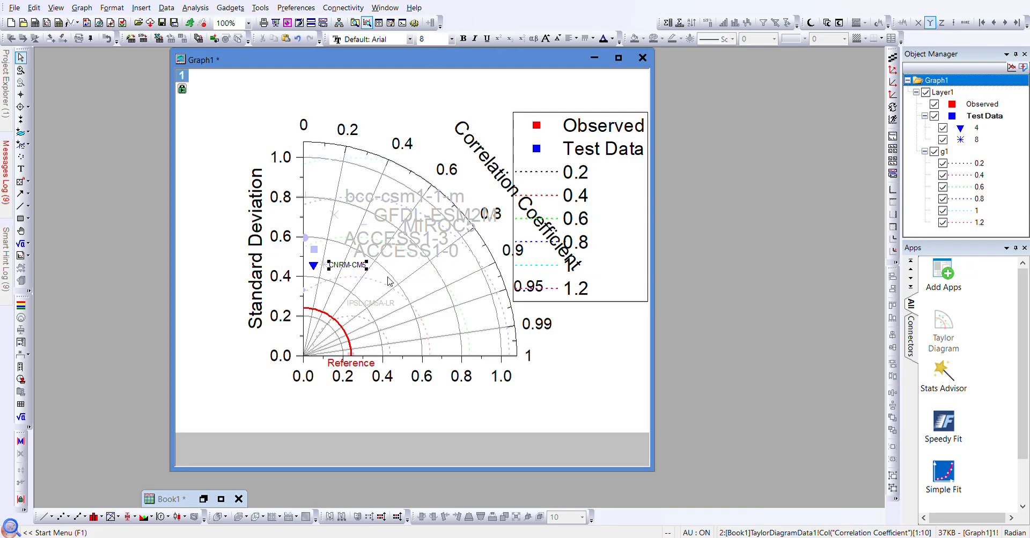
left_click_drag(348, 266, 378, 322)
left_click(399, 258)
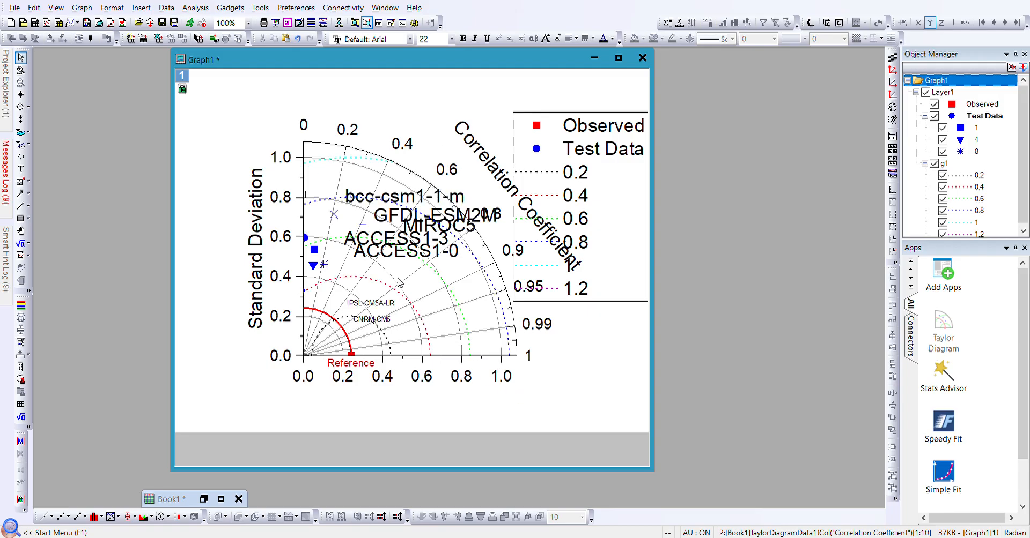
- Shrink the ACCESS1-0 label to 8 pt and move it down near the x axis
left_click(382, 253)
left_click(381, 258)
left_click_drag(386, 263, 382, 297)
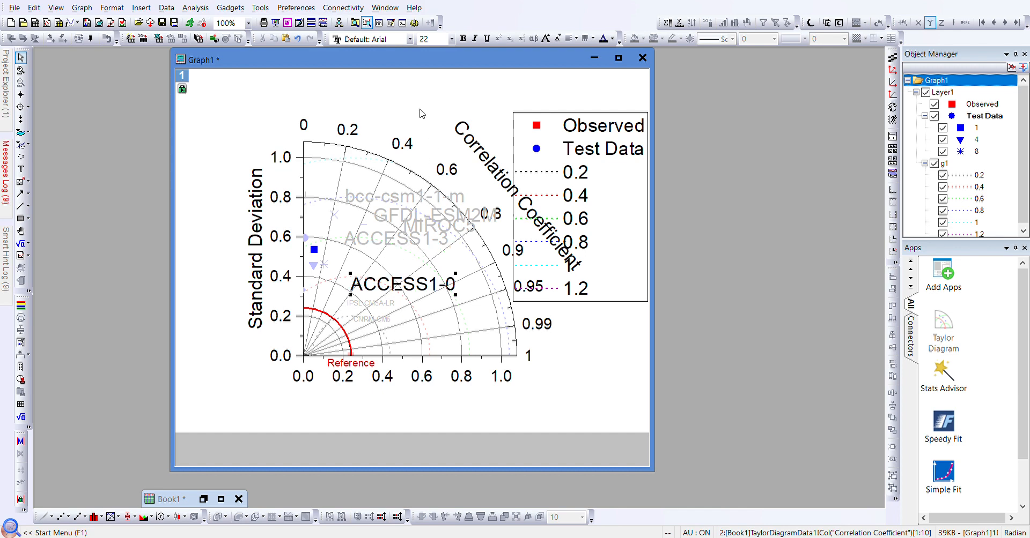
left_click(448, 41)
type("8")
key("Return")
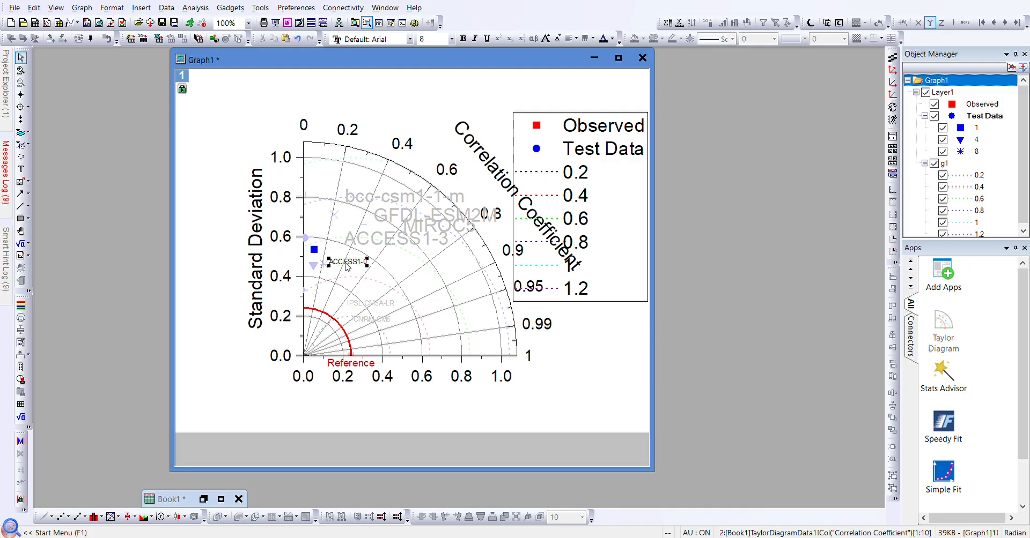
left_click_drag(350, 265, 381, 349)
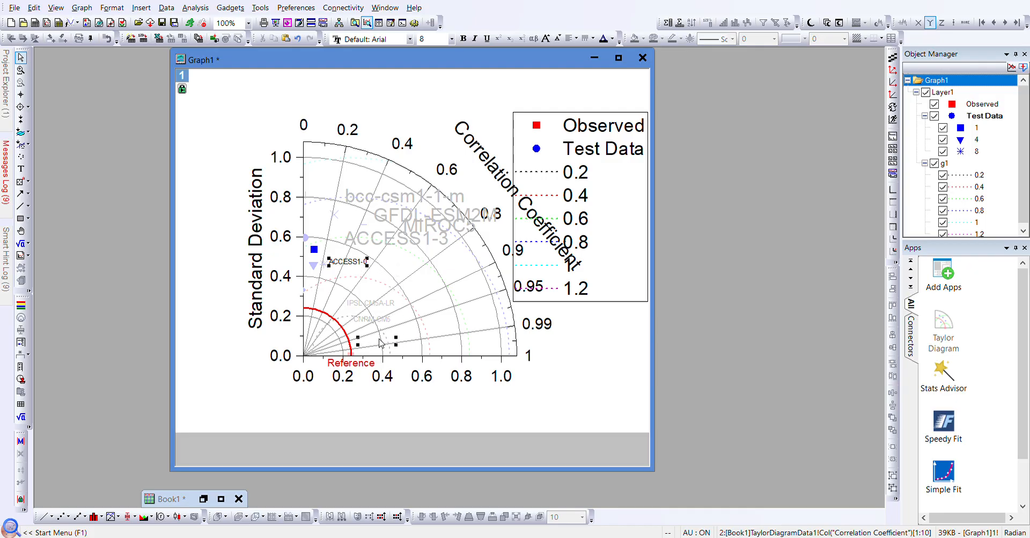
left_click(380, 256)
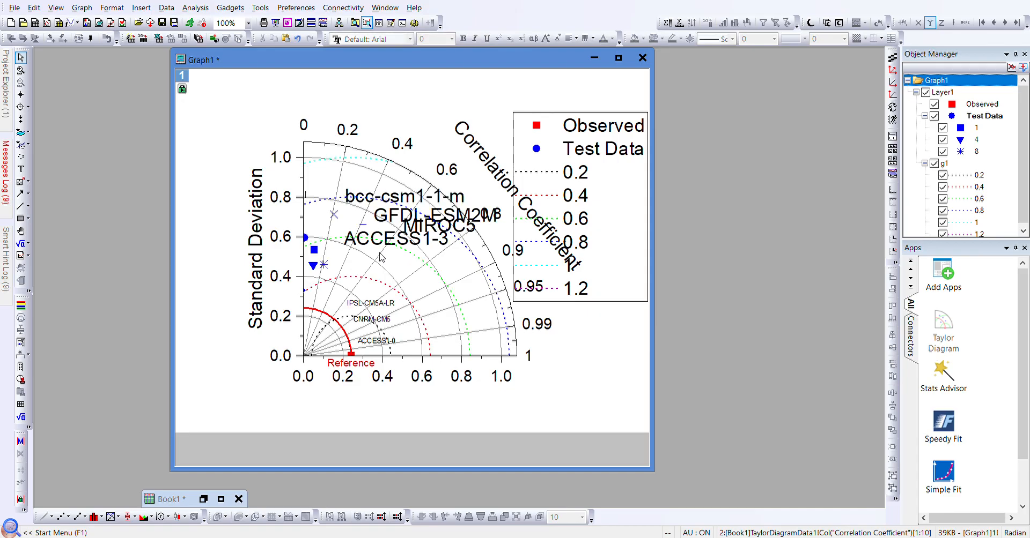
- Shrink the ACCESS1-3 label to 8 pt
double_click(377, 244)
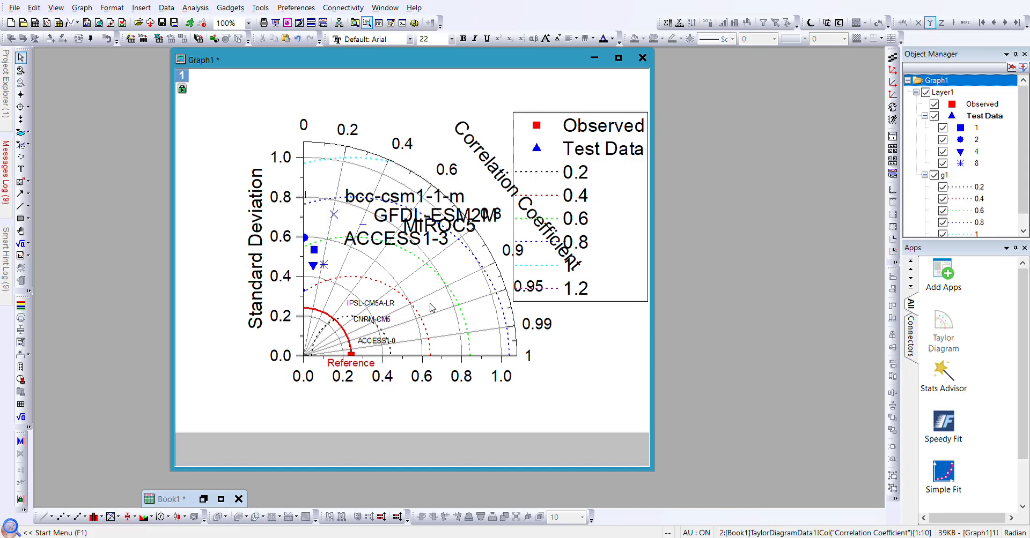
left_click(388, 243)
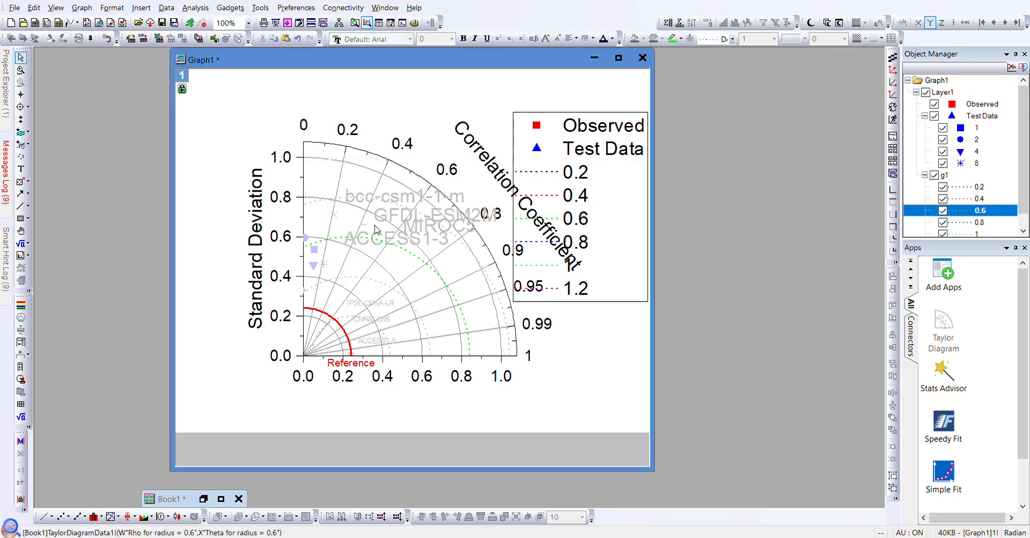
left_click(377, 249)
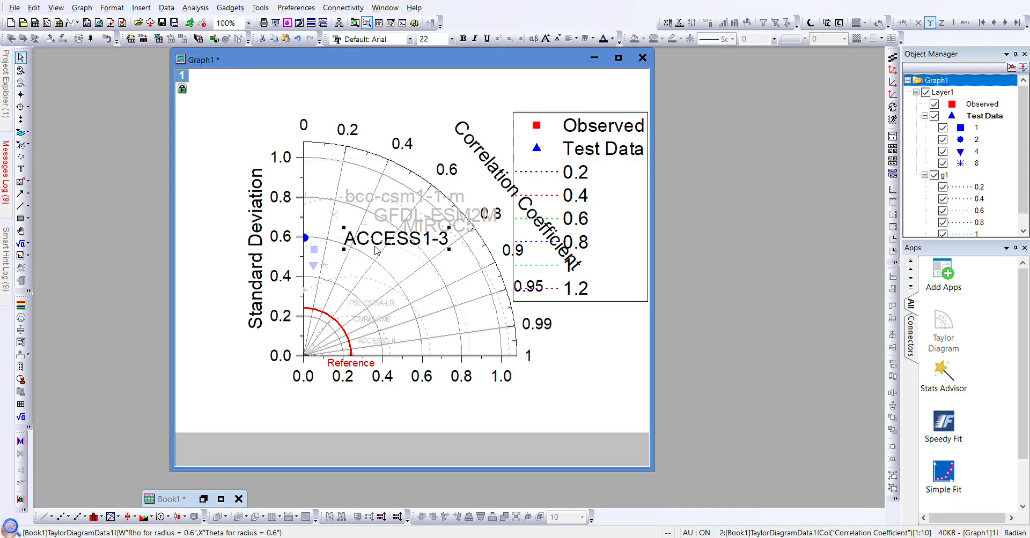
left_click(450, 43)
type("8")
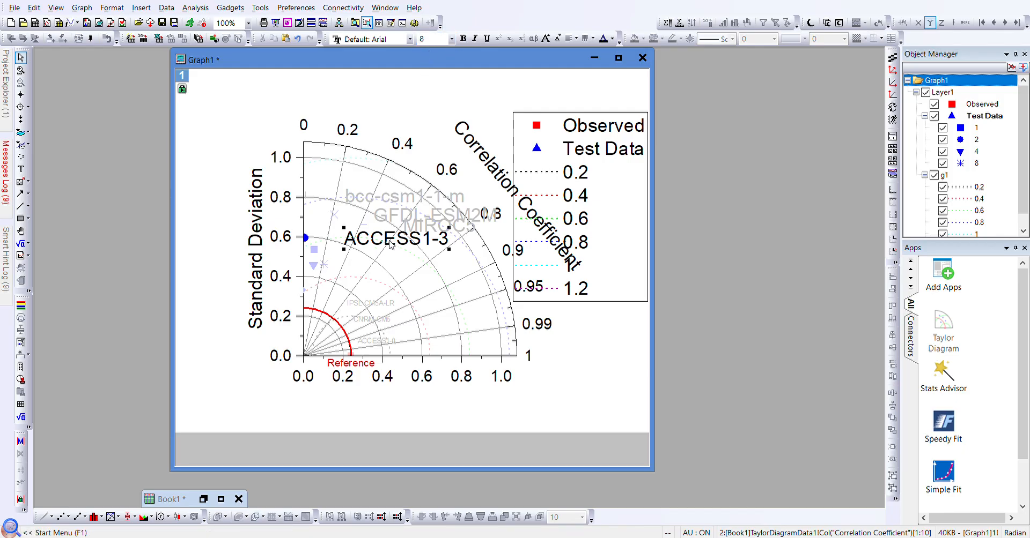
key("Return")
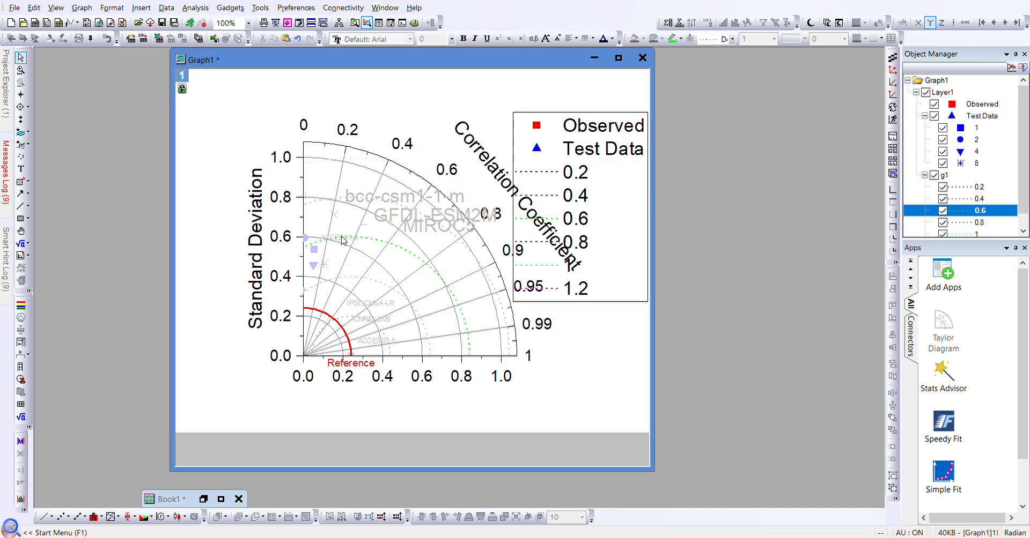
- Move the ACCESS1-3 label down-right among the lower arcs near the 0.6 arc
left_click(343, 242)
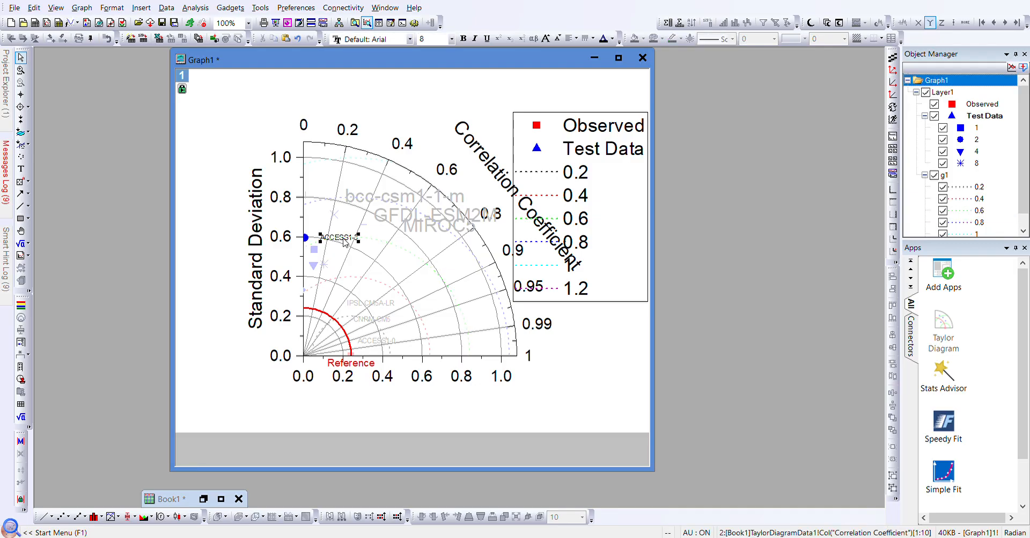
left_click(384, 271)
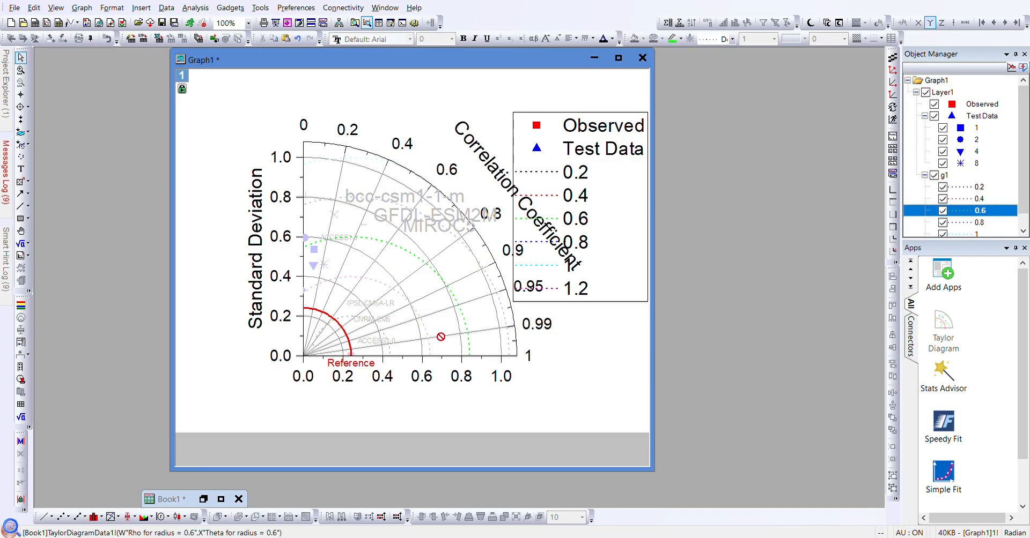
left_click(405, 268)
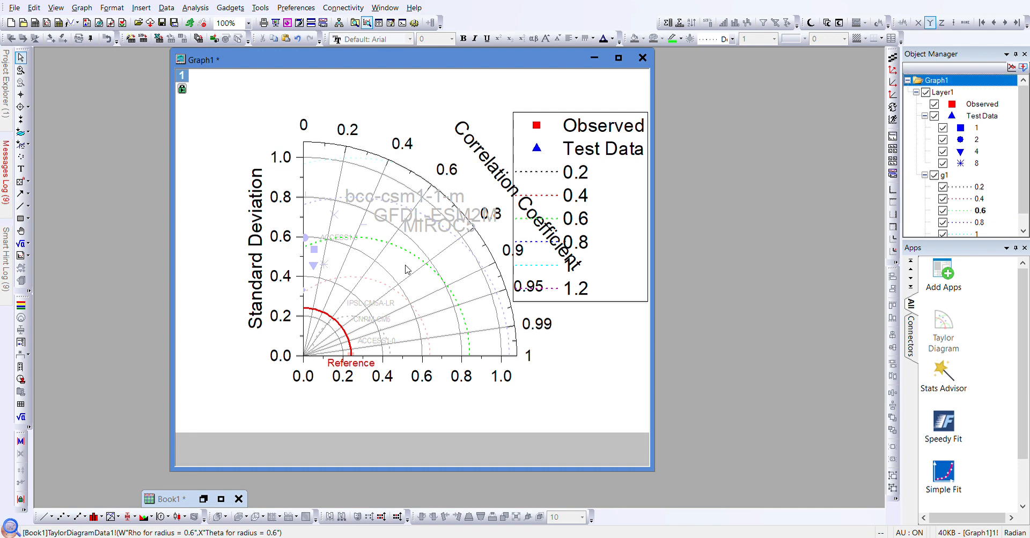
left_click(344, 243)
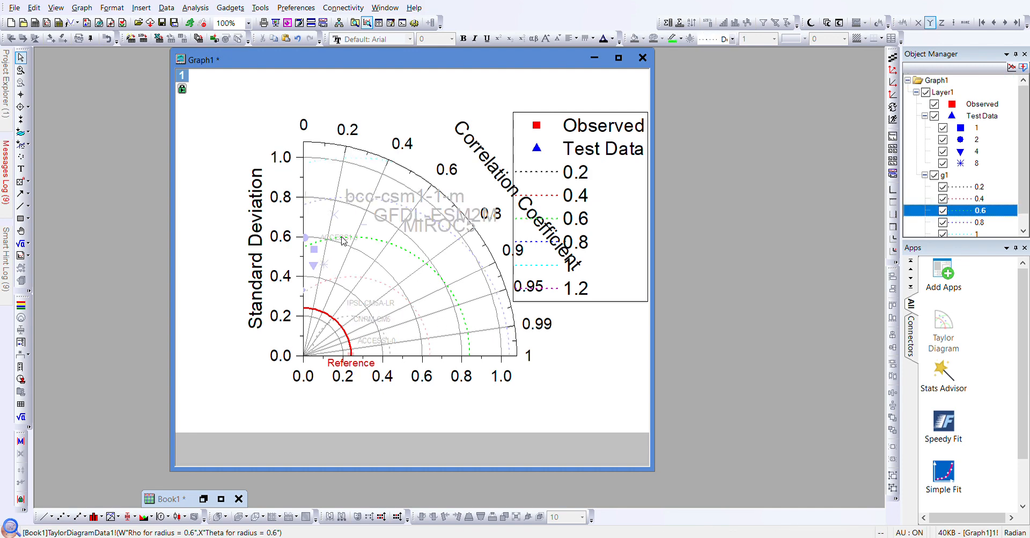
left_click(342, 239)
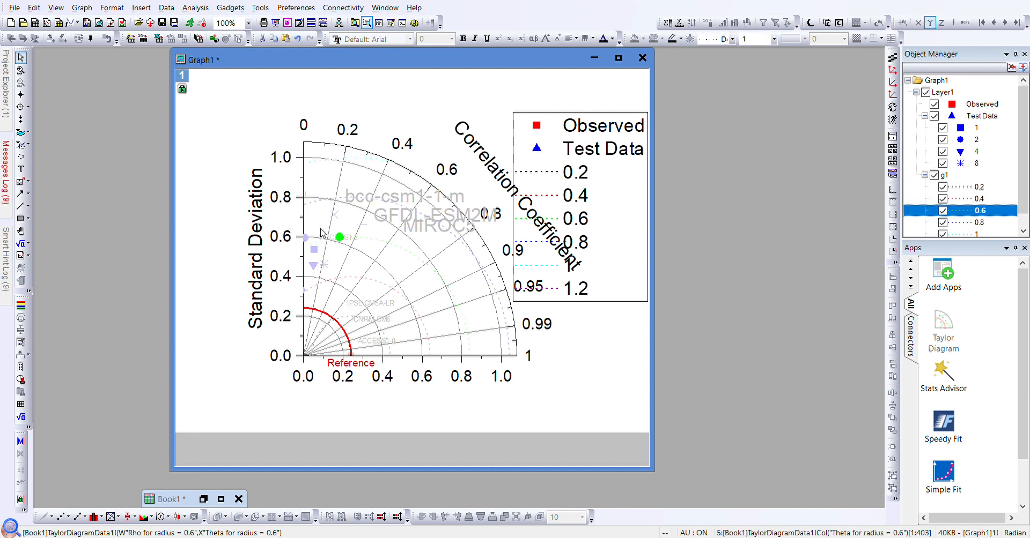
left_click(321, 232)
left_click(346, 240)
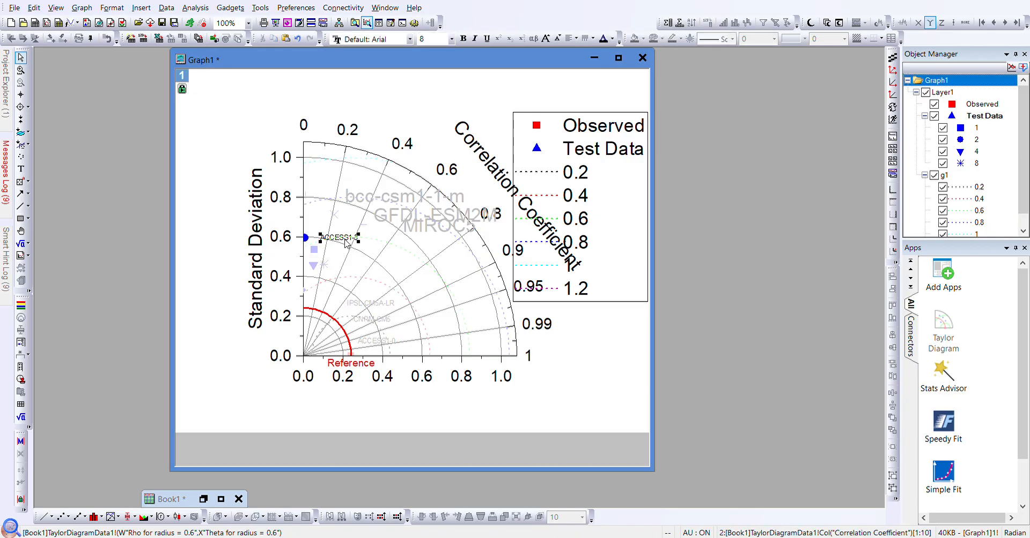
left_click(346, 240)
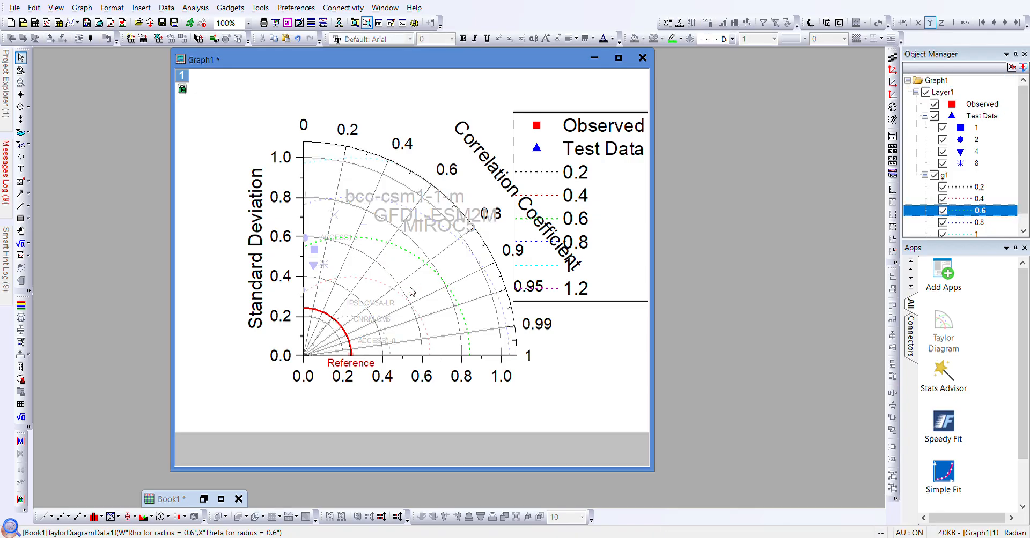
left_click(339, 241)
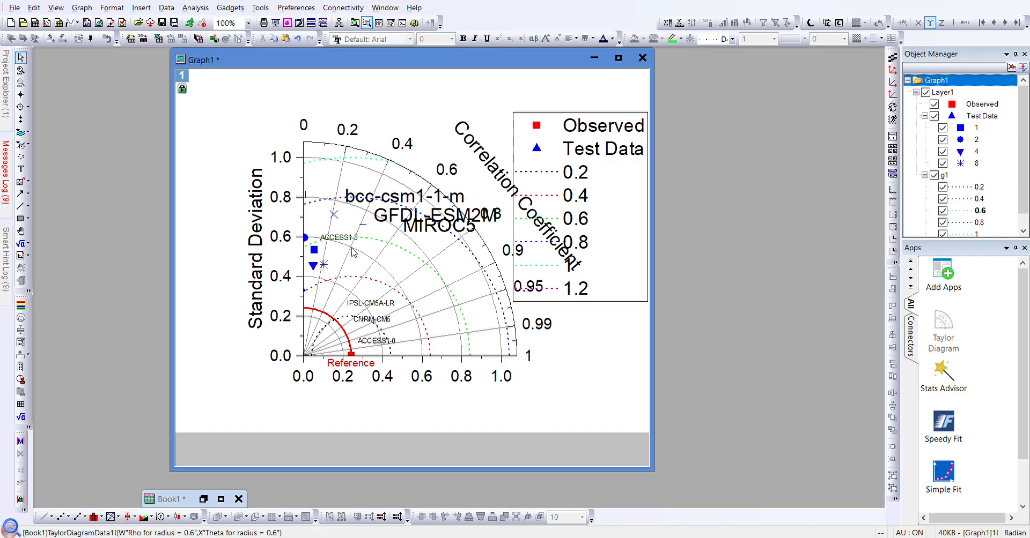
left_click(339, 241)
left_click(341, 241)
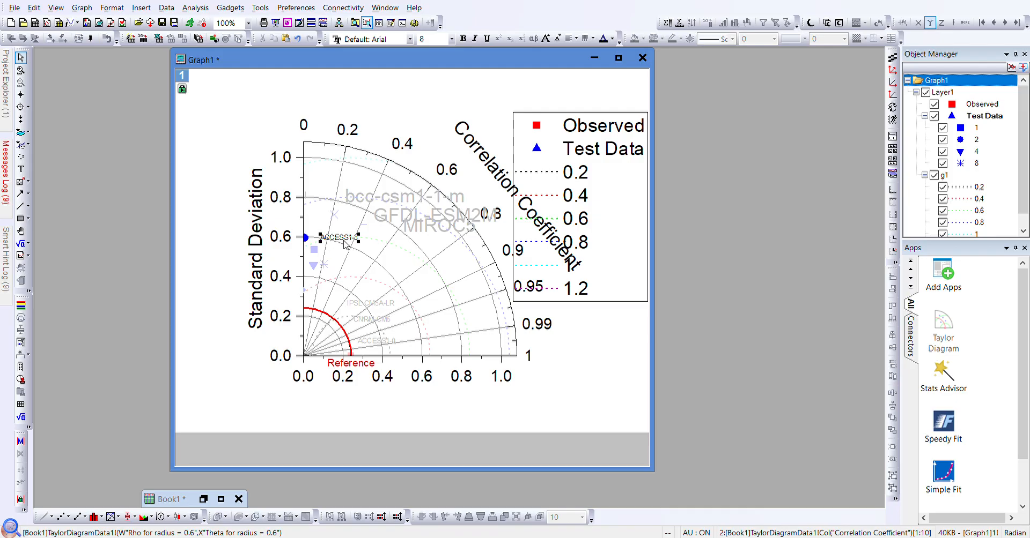
left_click_drag(342, 240, 341, 241)
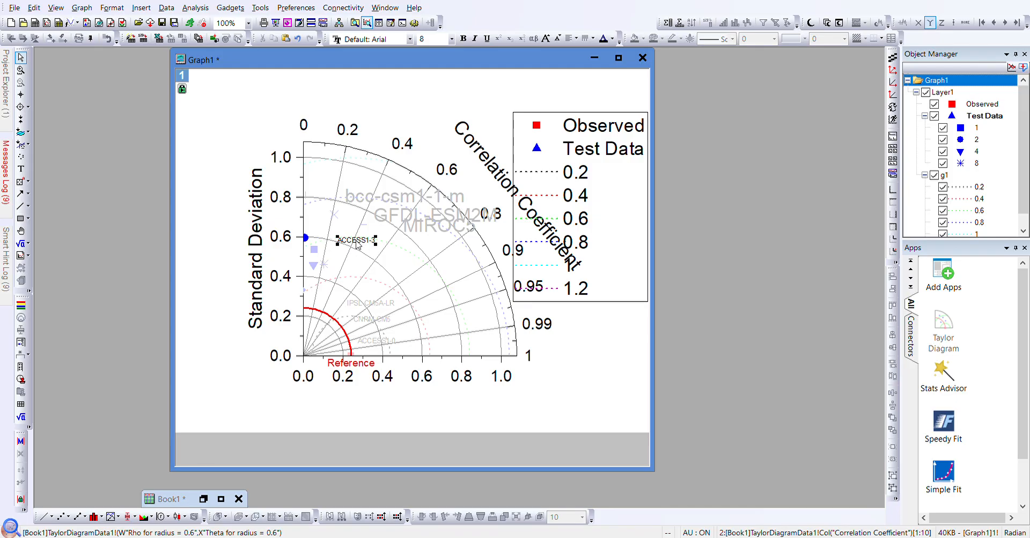
left_click_drag(356, 244, 423, 322)
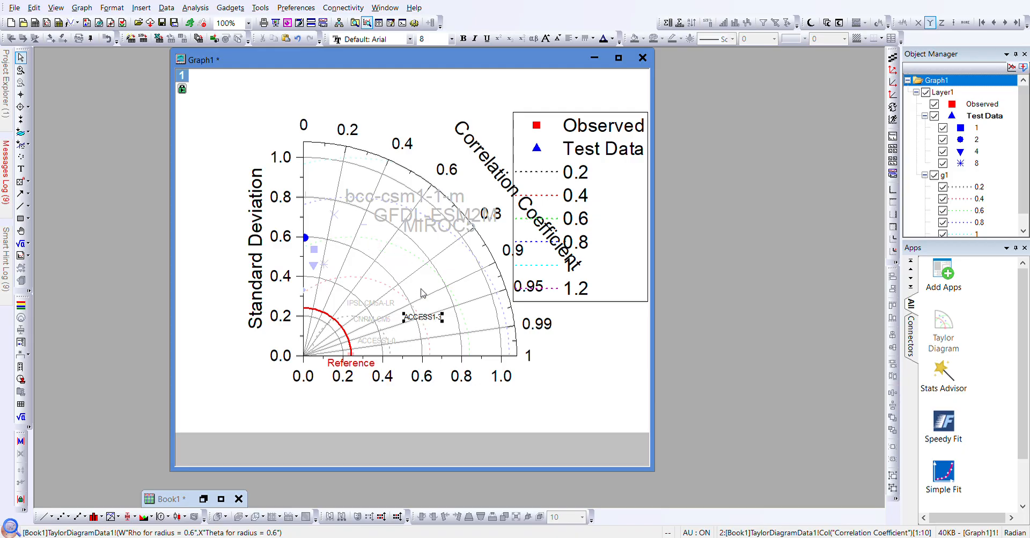
- Shrink the MIROC5 and GFDL-ESM2M labels to size 8 and stack them above ACCESS1-3
left_click(424, 235)
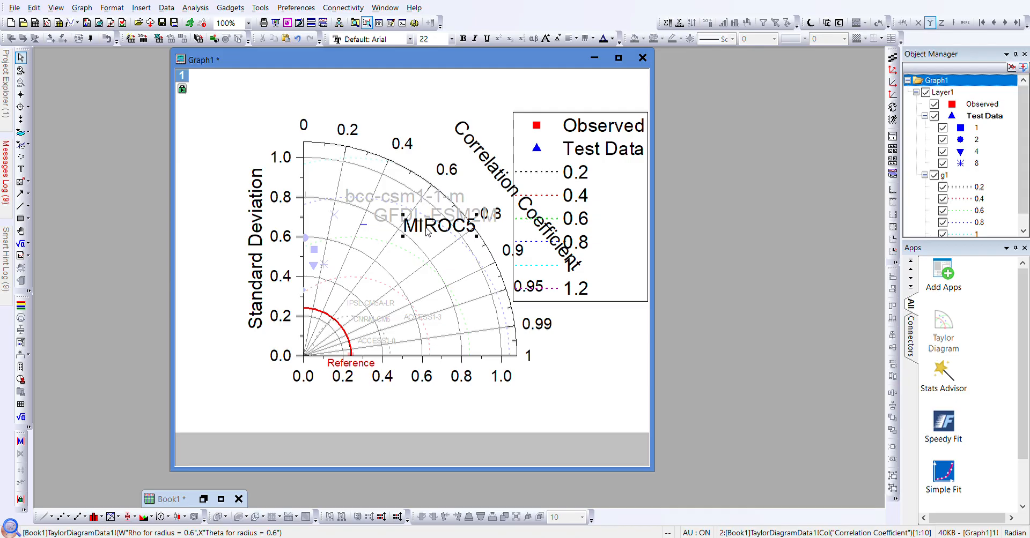
left_click(432, 38)
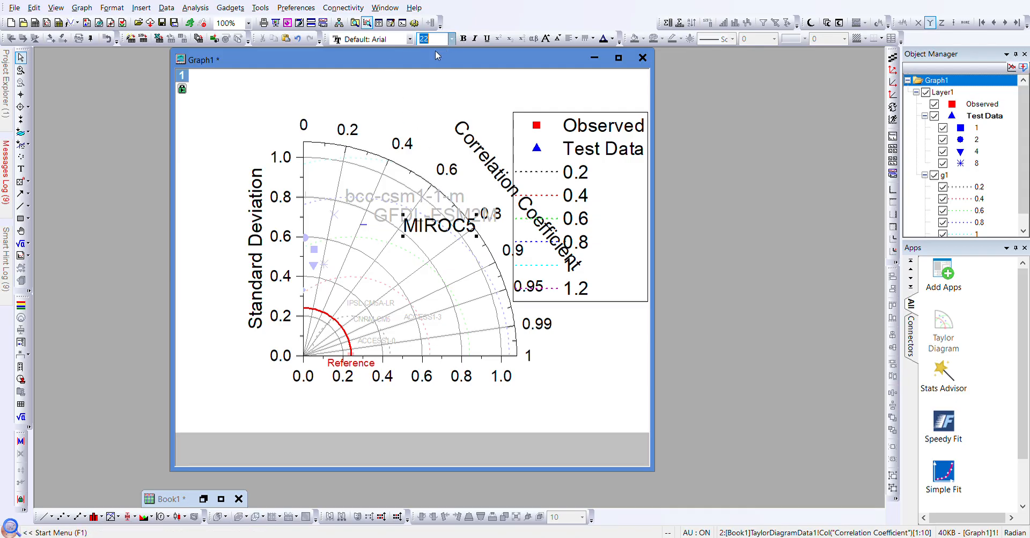
type("8")
key("Return")
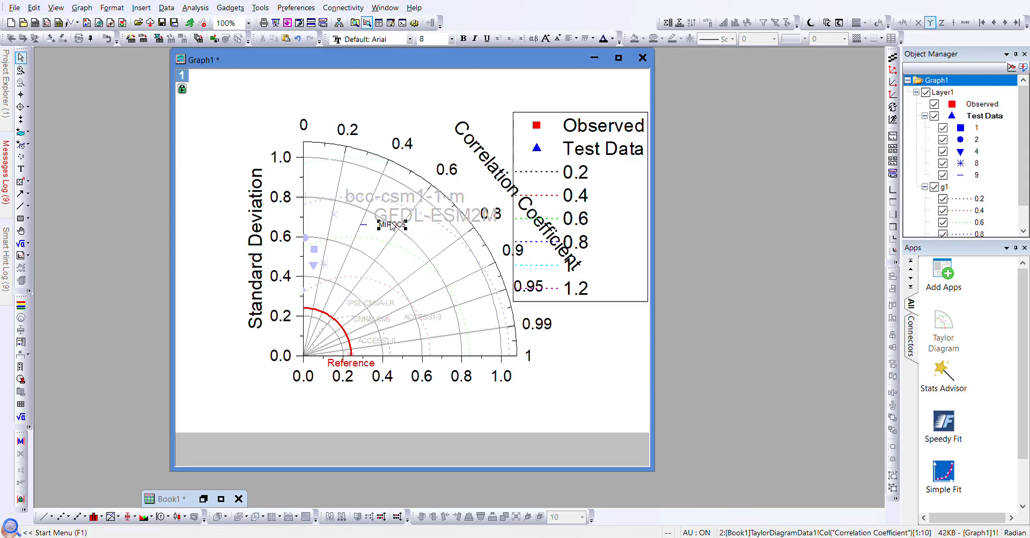
left_click_drag(397, 228, 432, 298)
left_click(416, 217)
left_click(415, 217)
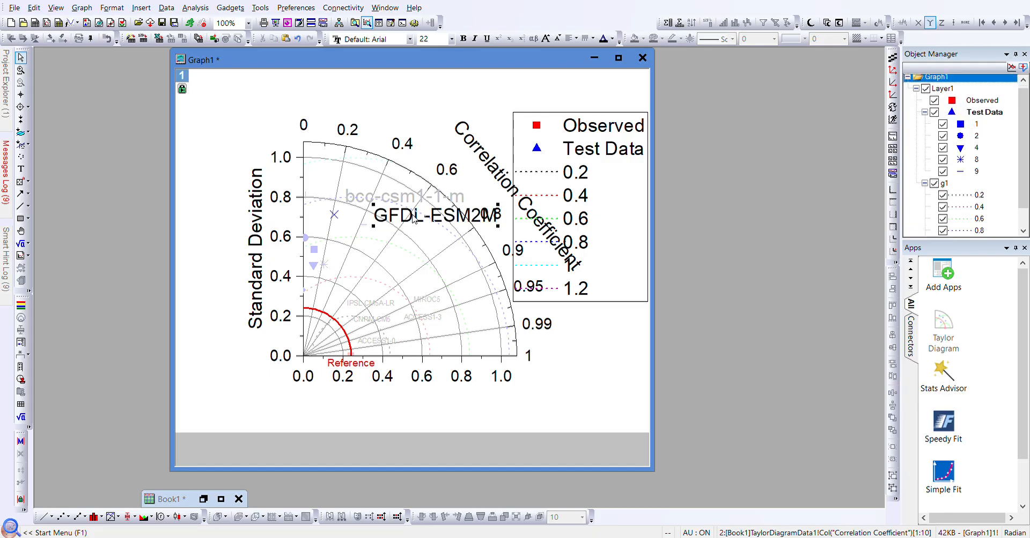
left_click(451, 41)
left_click(426, 55)
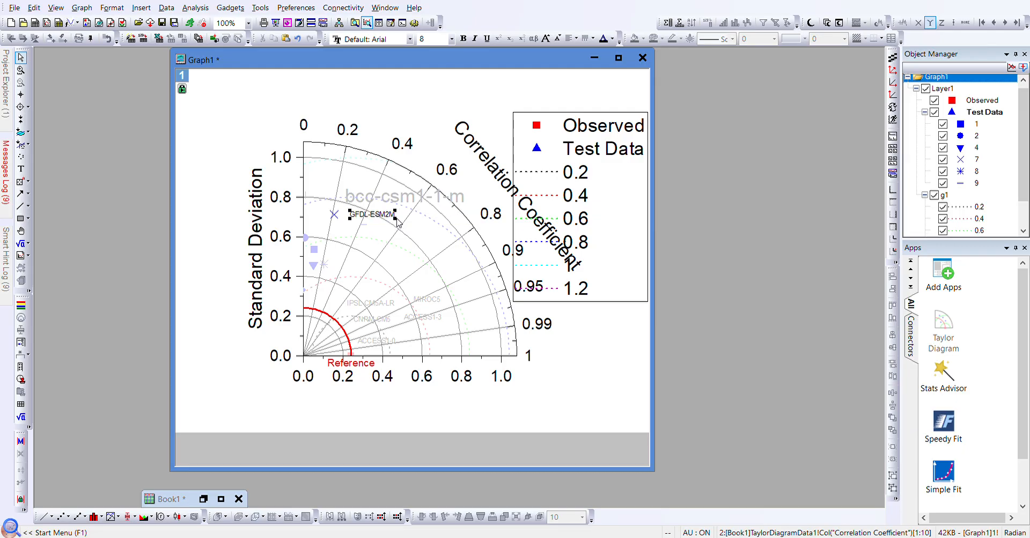
left_click_drag(378, 215, 439, 287)
- Shrink bcc-csm1-1-m to size 8 and place it above GFDL-ESM2M
left_click(395, 201)
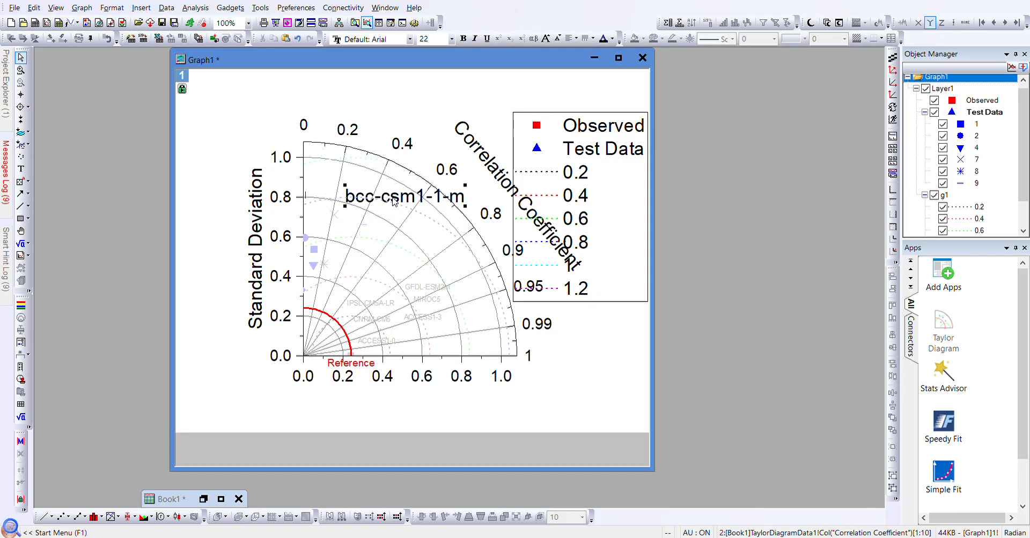
left_click(445, 41)
type("8")
key("Return")
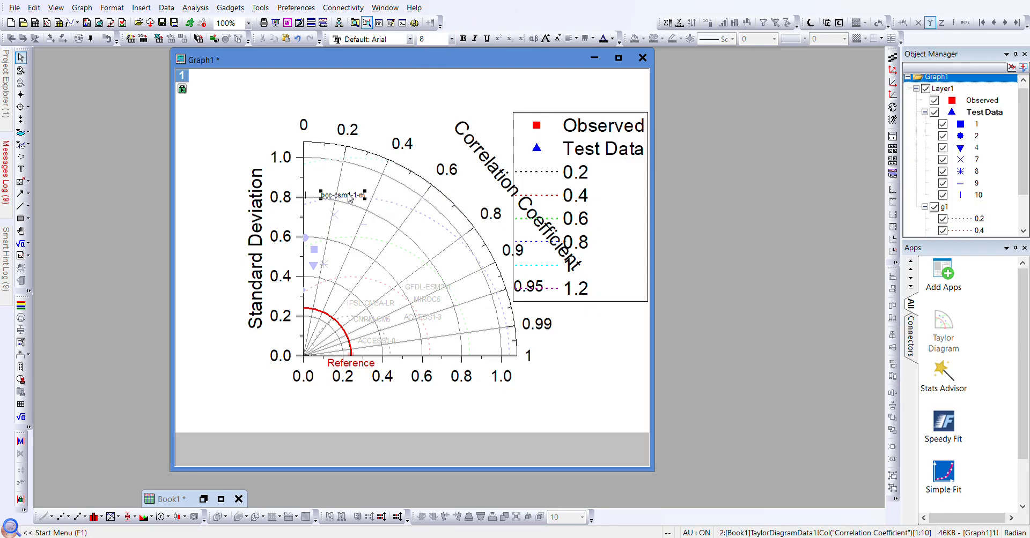
left_click_drag(349, 199, 434, 274)
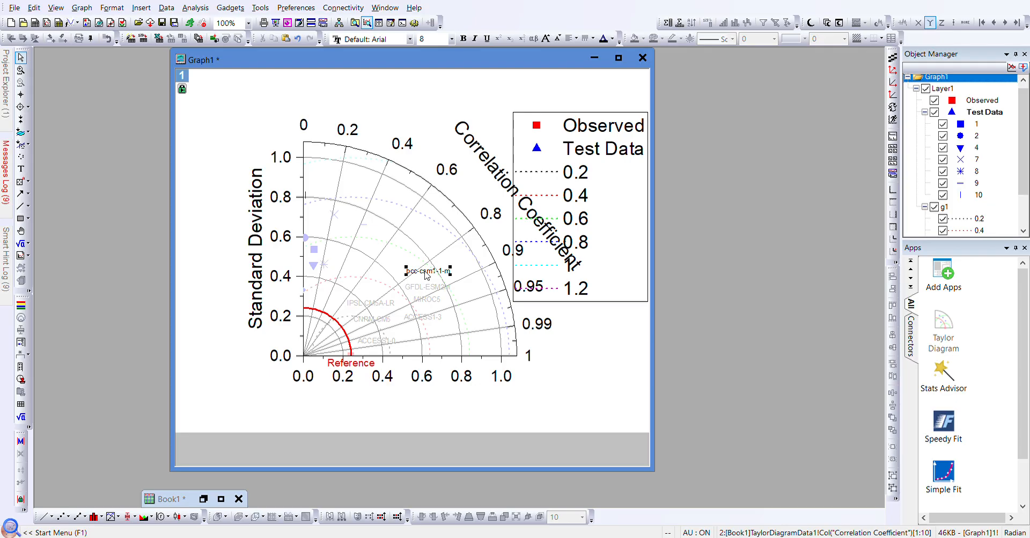
left_click(358, 242)
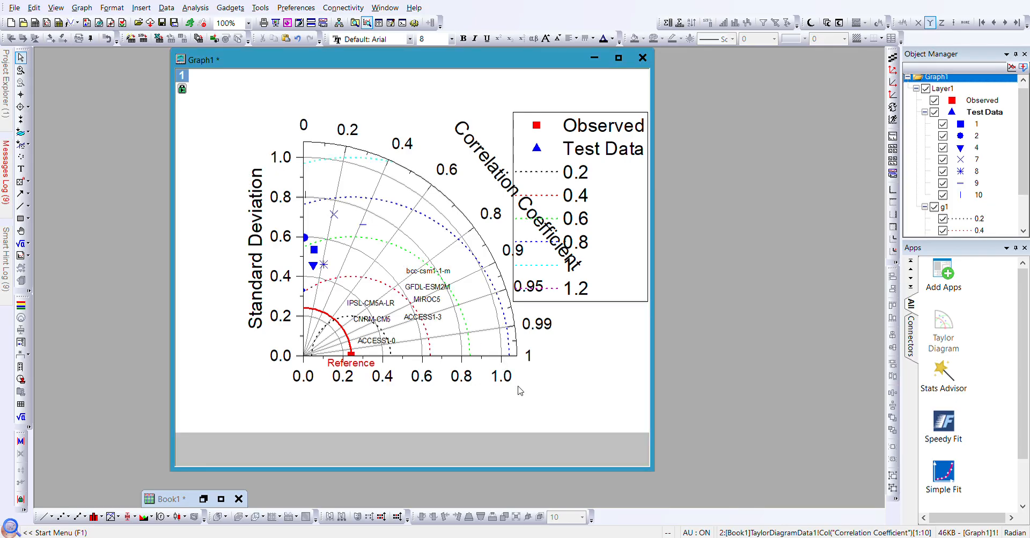
left_click(426, 291)
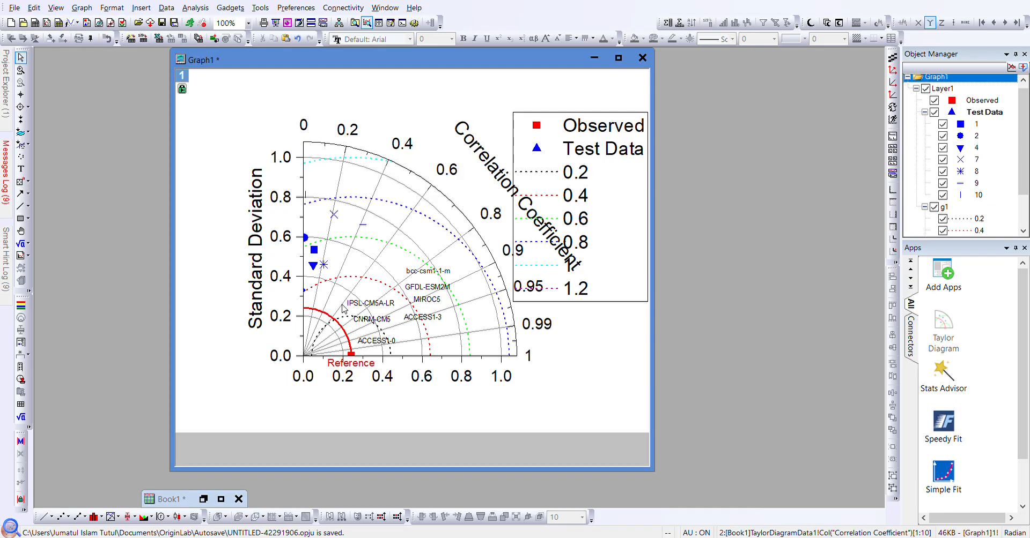
- Open the standard deviation axis settings from its tick labels
left_click(287, 279)
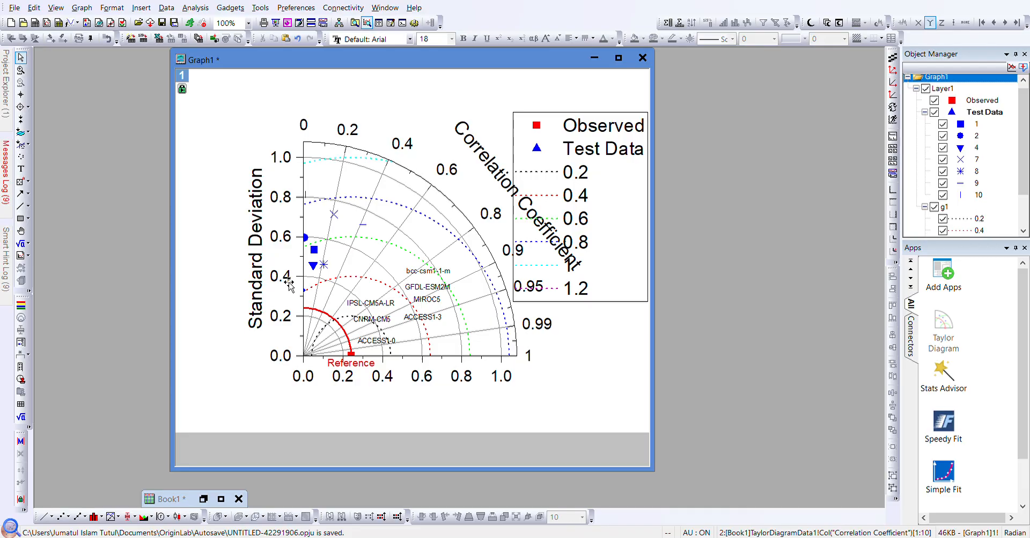
double_click(288, 282)
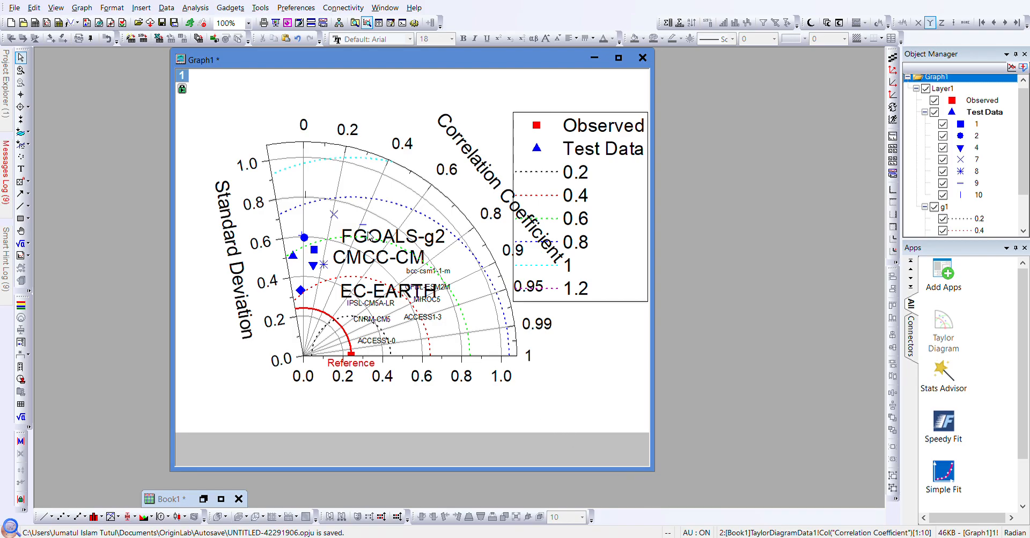
- Move the FGOALS-g2, CMCC-CM and EC-EARTH labels up-left and set FGOALS-g2 to font size 8
left_click(370, 240)
left_click_drag(375, 241, 336, 196)
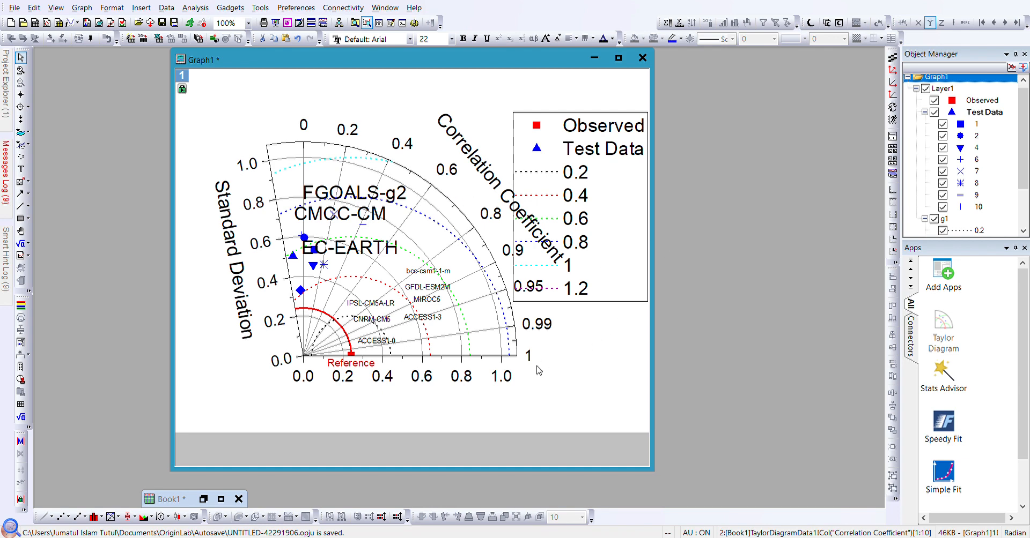
left_click(345, 196)
left_click(429, 40)
type("8")
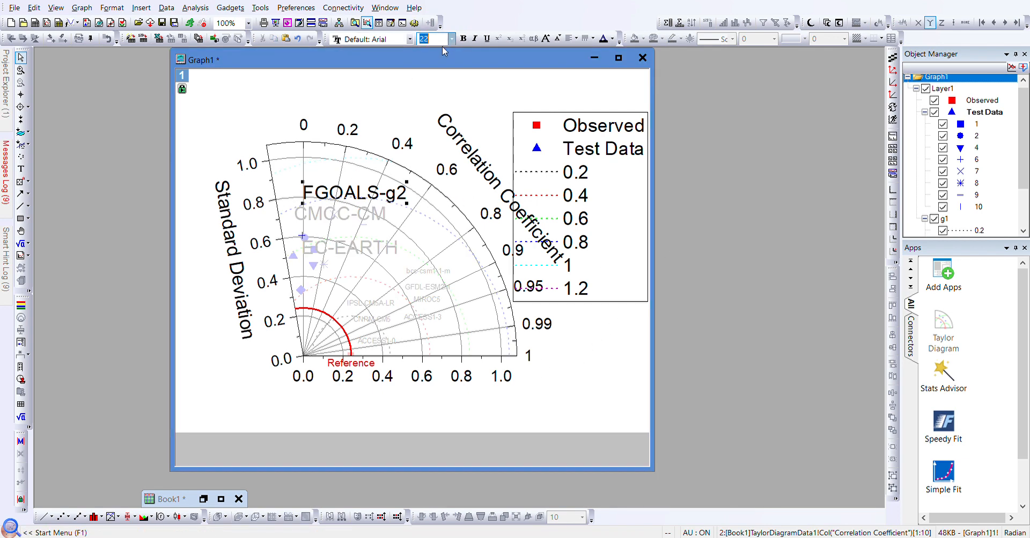
key("Return")
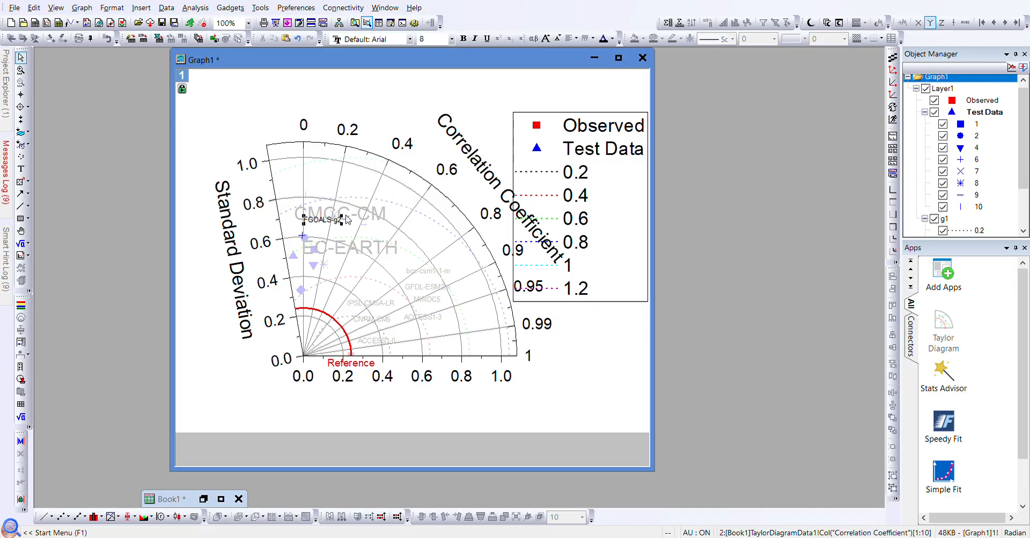
- Set the CMCC-CM and EC-EARTH labels to font size 8
left_click(357, 218)
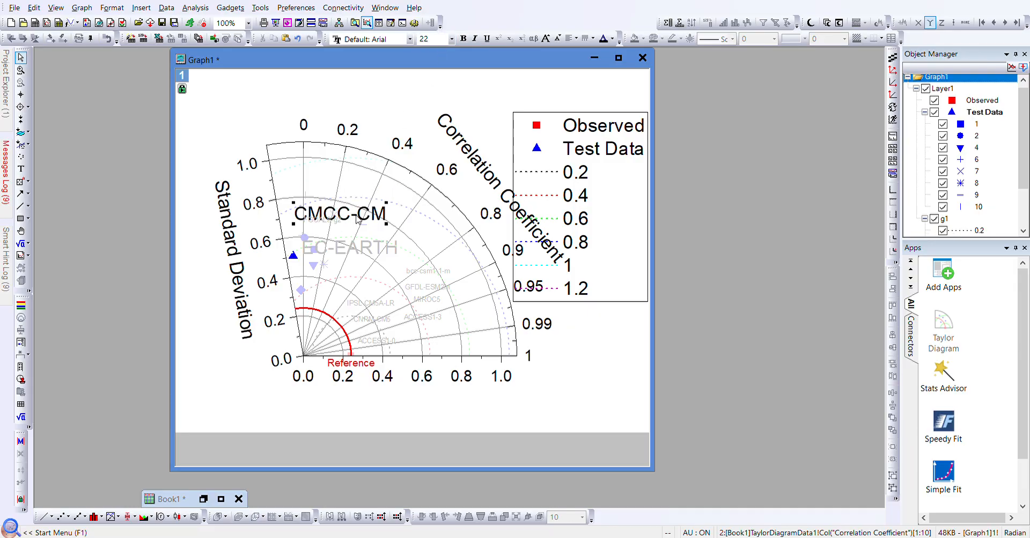
left_click(441, 42)
type("8")
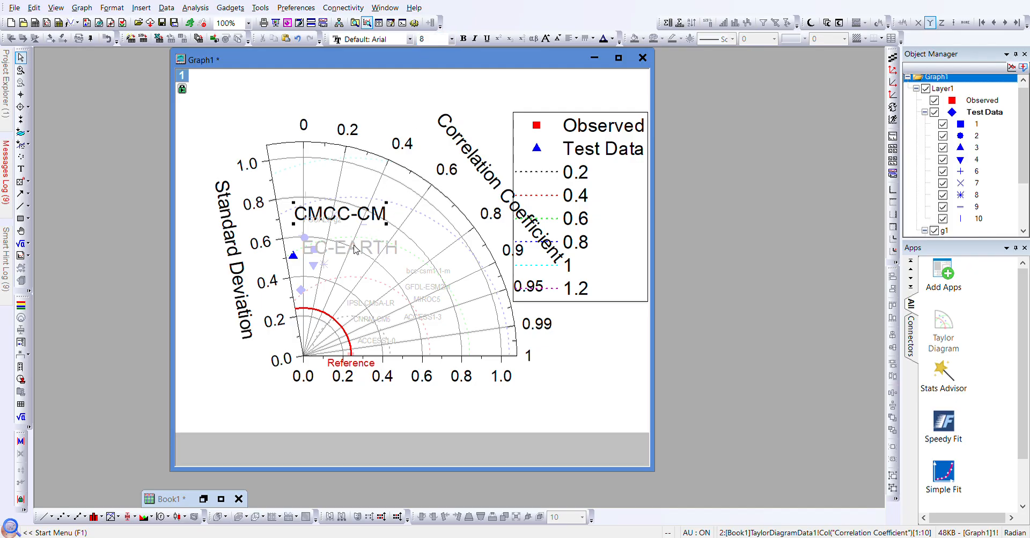
key("Return")
left_click(349, 252)
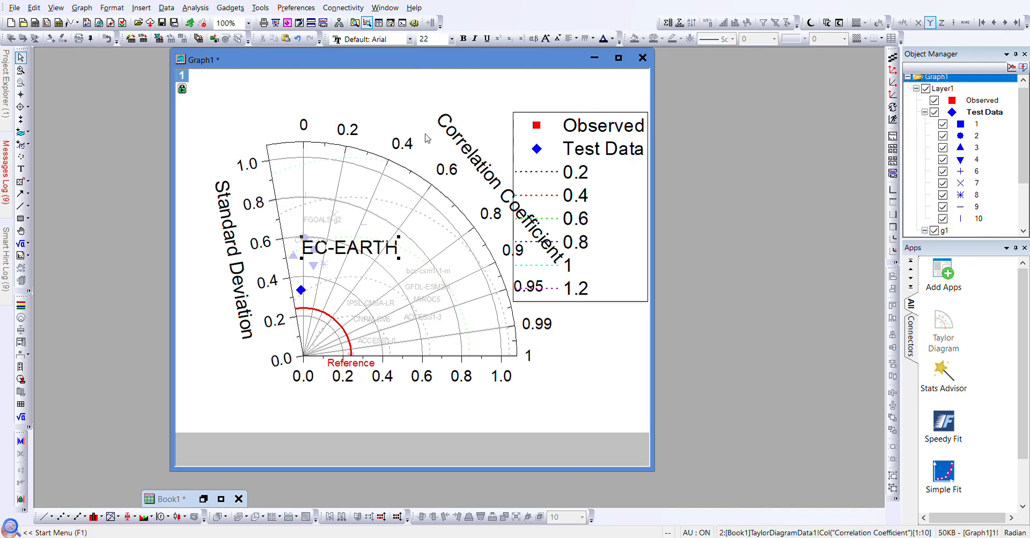
left_click(442, 41)
type("8")
key("Return")
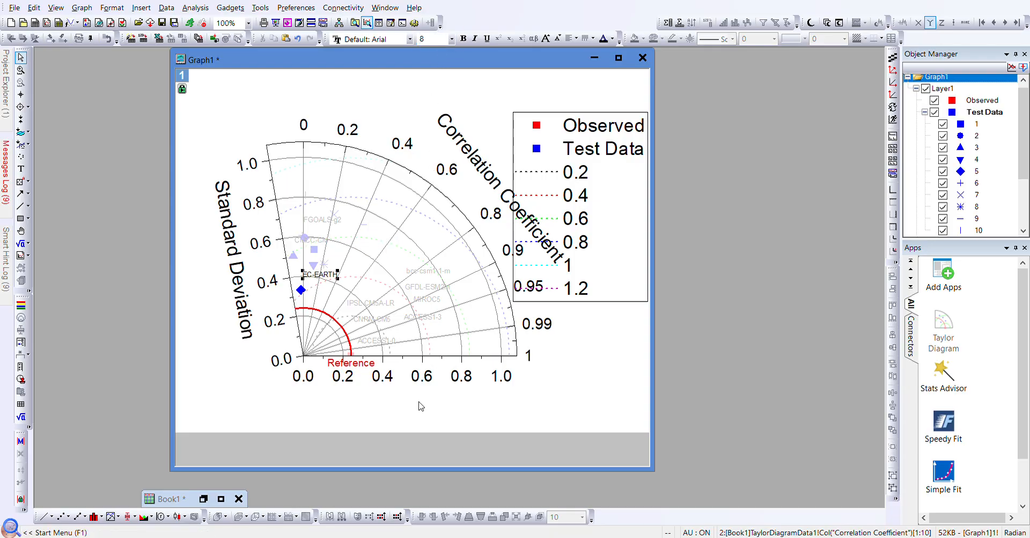
left_click(321, 222)
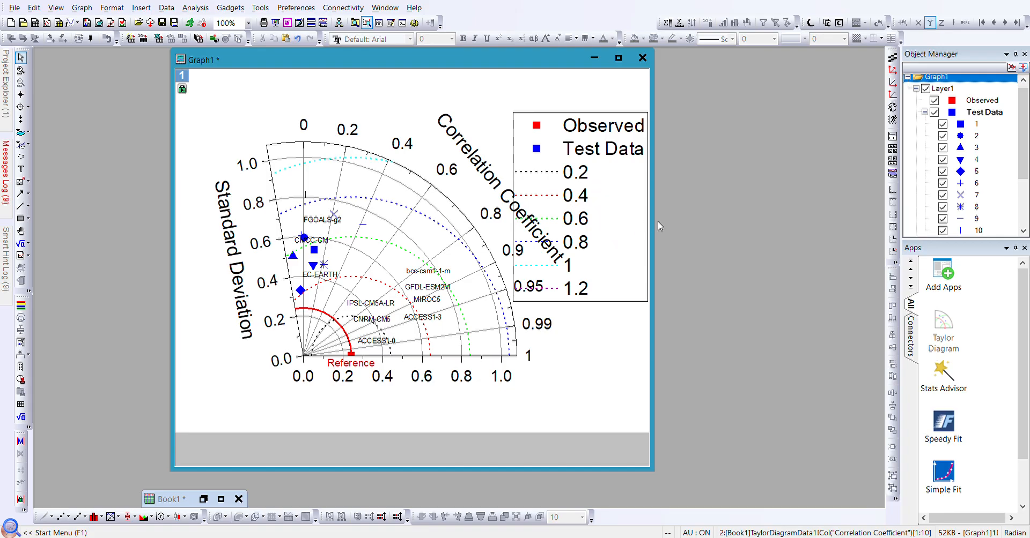
- Assign points 2–10 distinct symbol colours and shapes, including a light-cyan pentagon for point 9
left_click(622, 439)
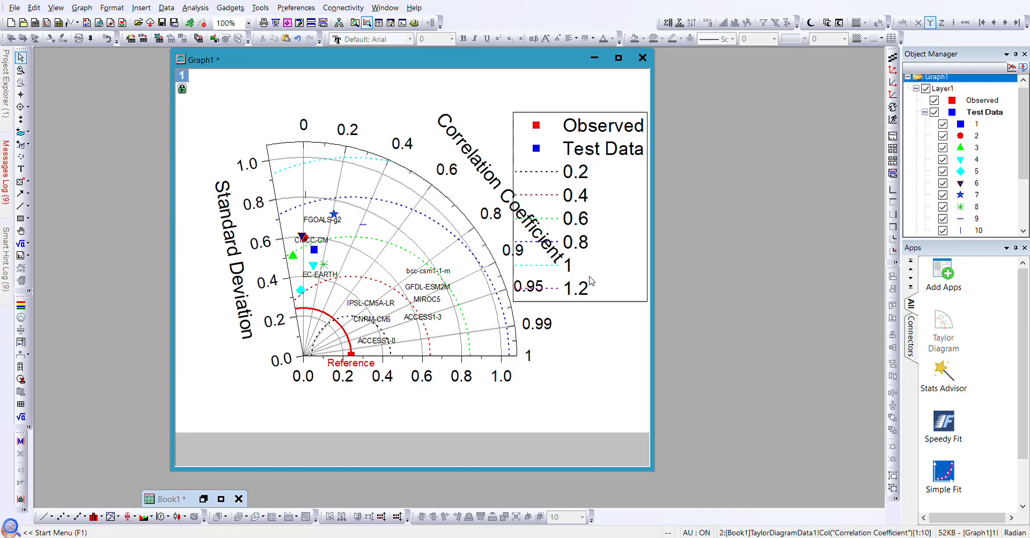
left_click(619, 437)
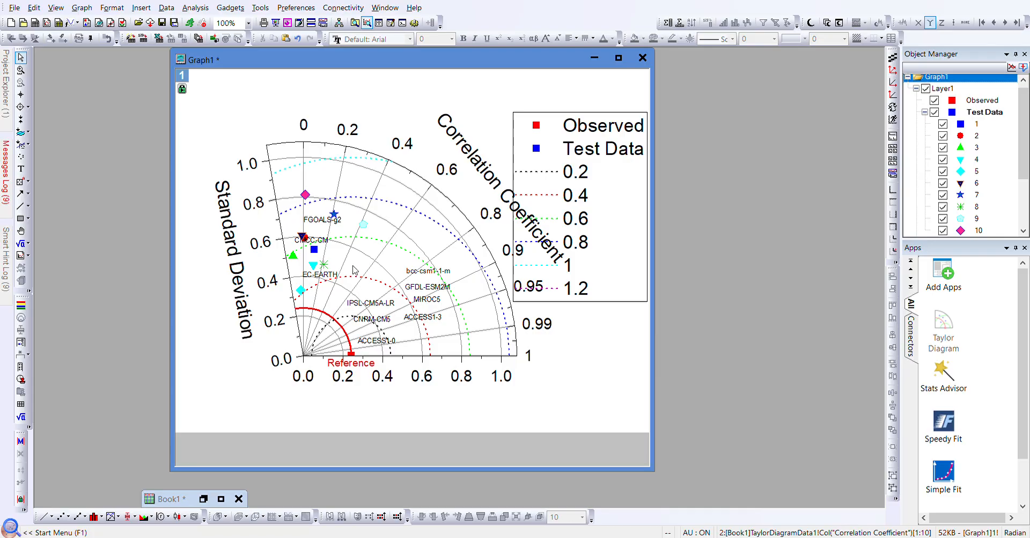
left_click(318, 218)
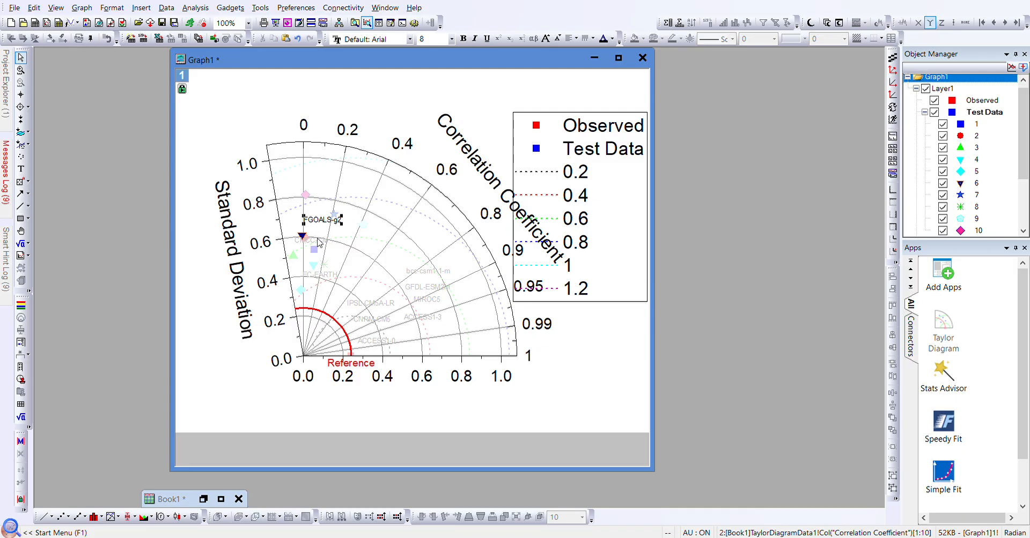
- Remove the CMCC-CM, FGOALS-g2, EC-EARTH, IPSL-CM5A-LR, ACCESS1-0 and ACCESS1-3 name labels
left_click(319, 241)
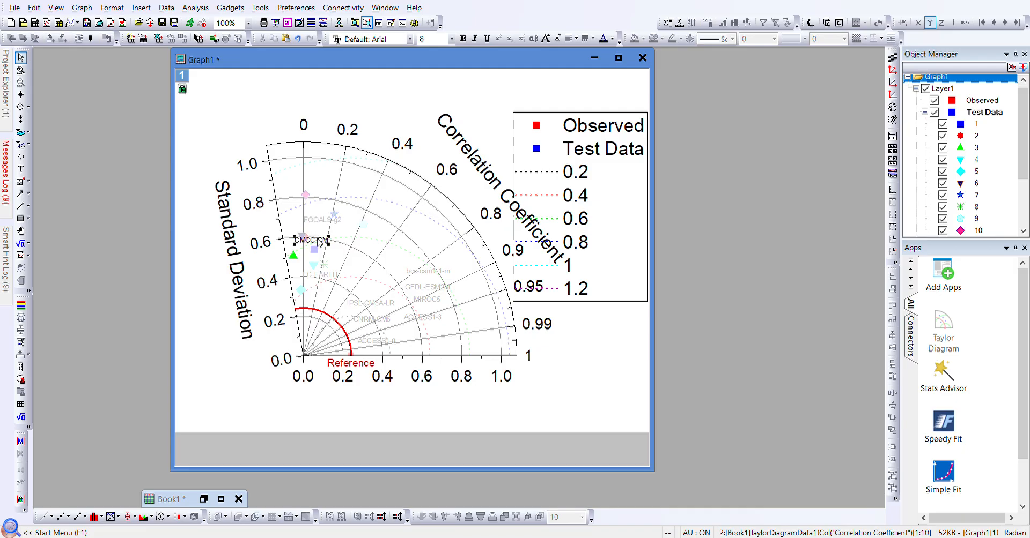
left_click(418, 219)
left_click(310, 223)
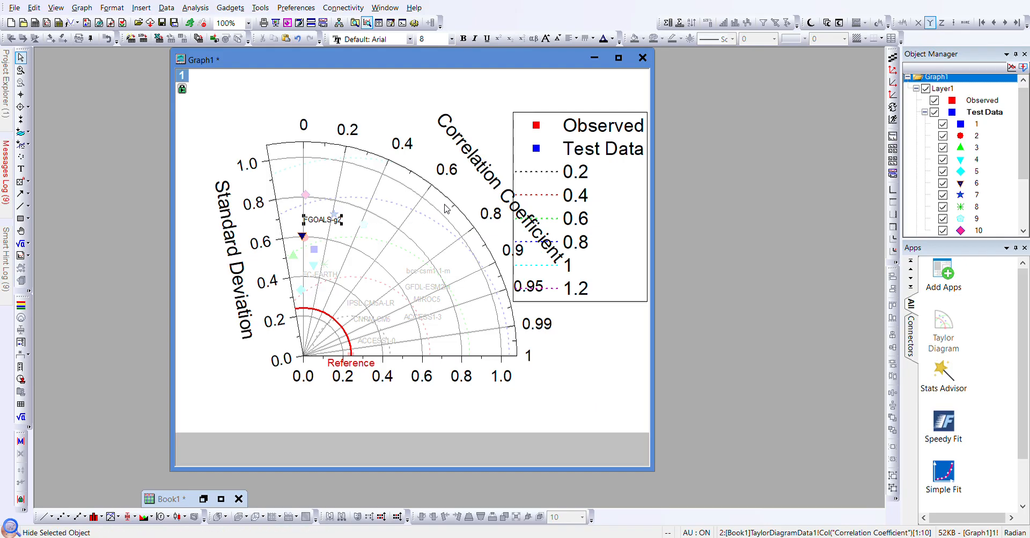
left_click(313, 275)
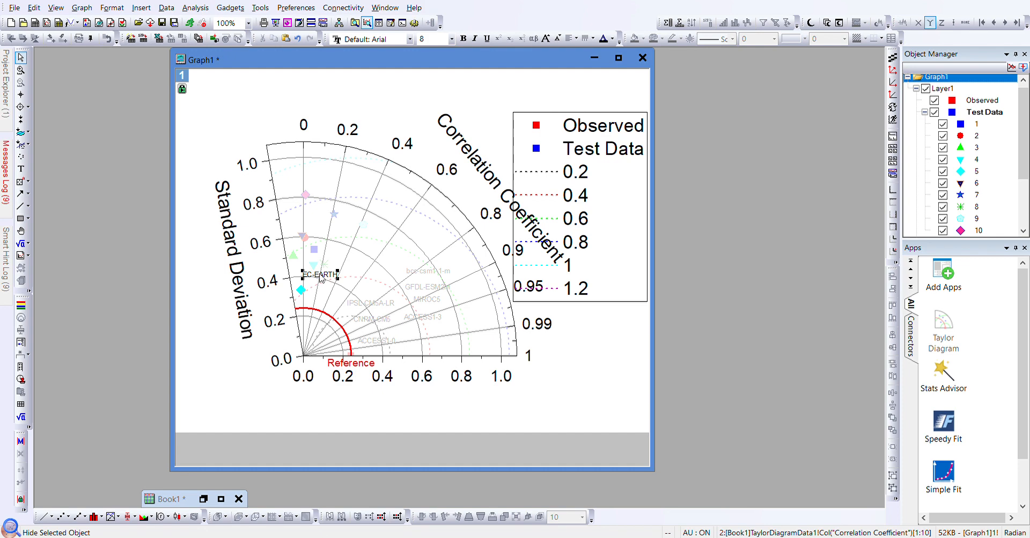
left_click(354, 305)
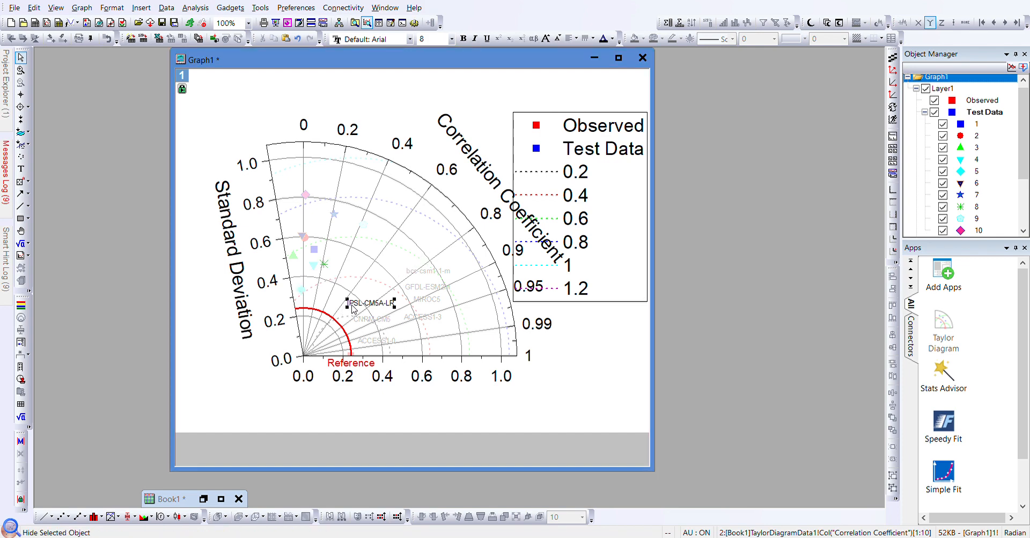
left_click(373, 321)
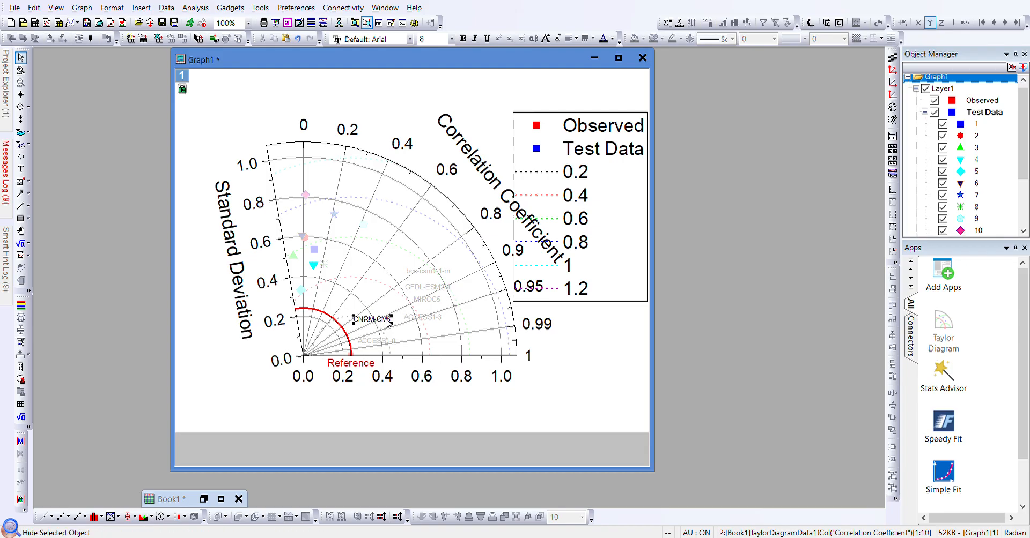
left_click(385, 344)
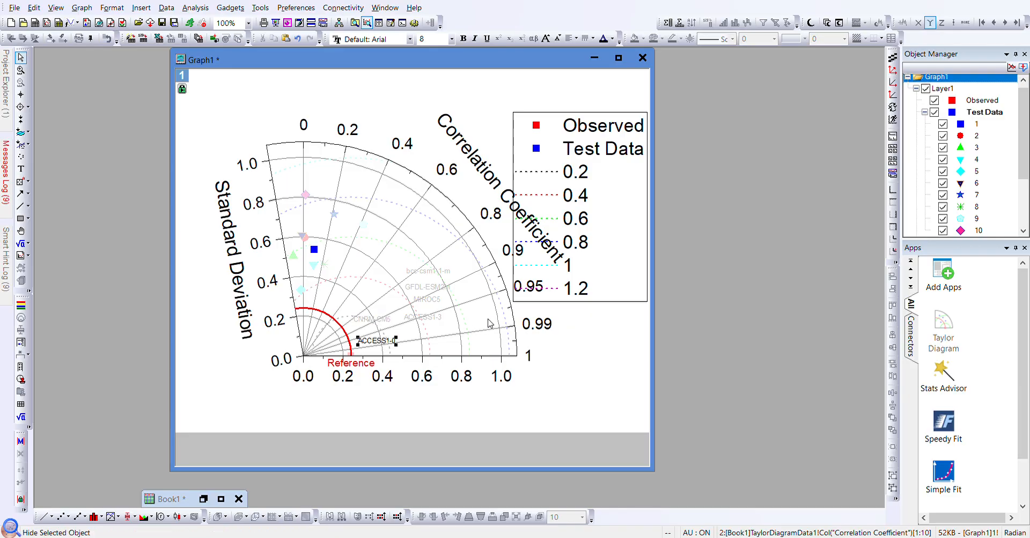
left_click(421, 321)
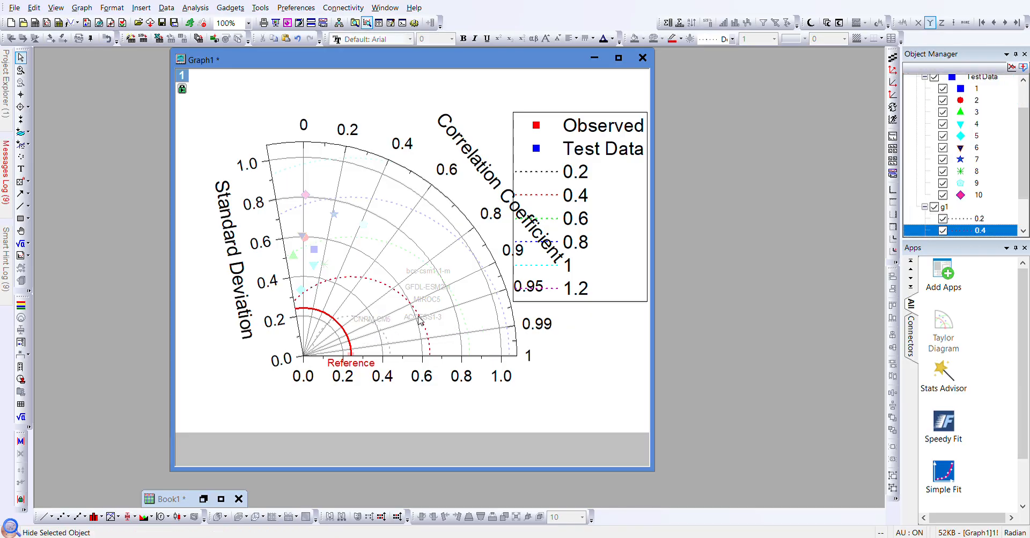
left_click(432, 321)
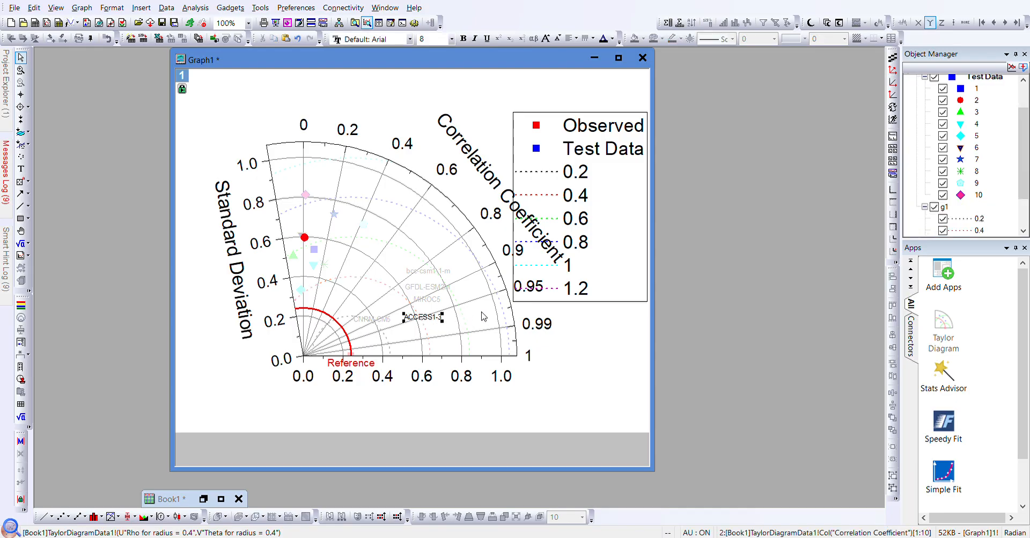
key("Delete")
- Delete the remaining MIROC5, GFDL-ESM2M, bcc-csm1-1-m and CNRM-CM5 name labels
left_click(386, 321)
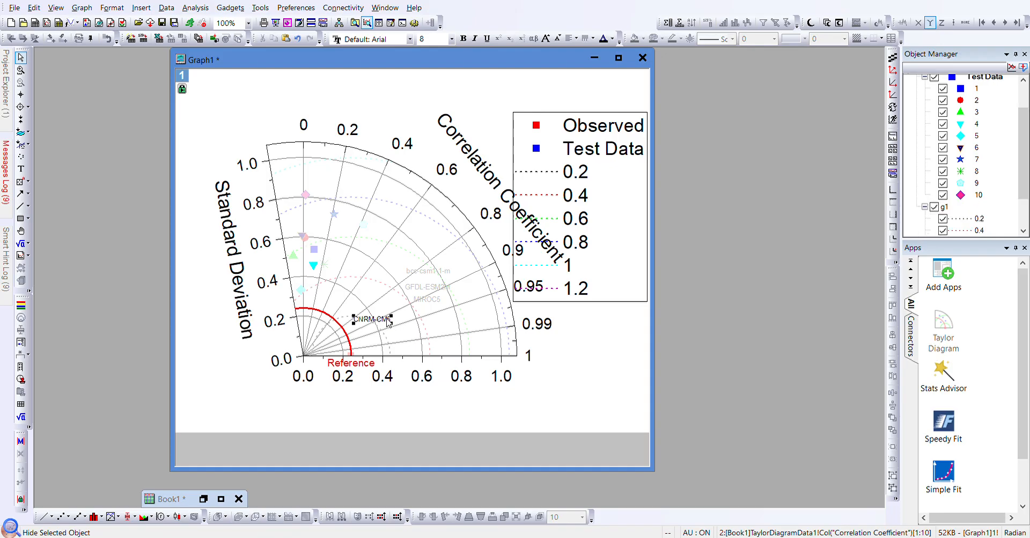
left_click(425, 302)
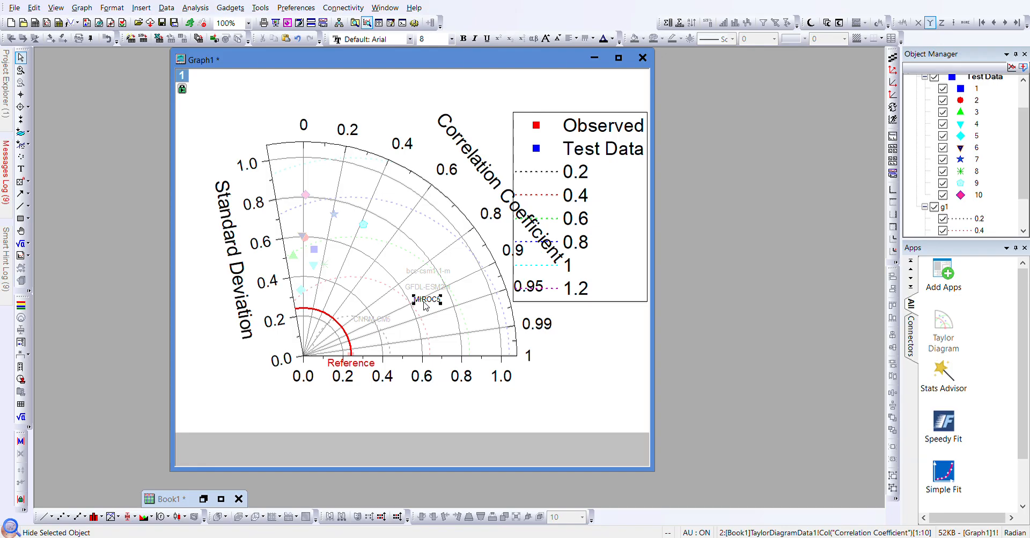
key("Delete")
left_click(431, 292)
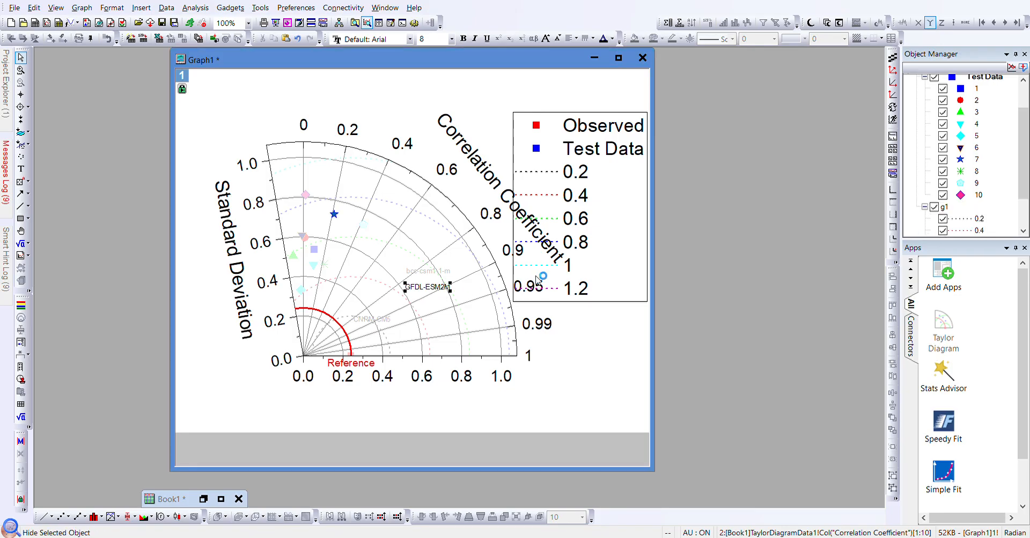
key("Delete")
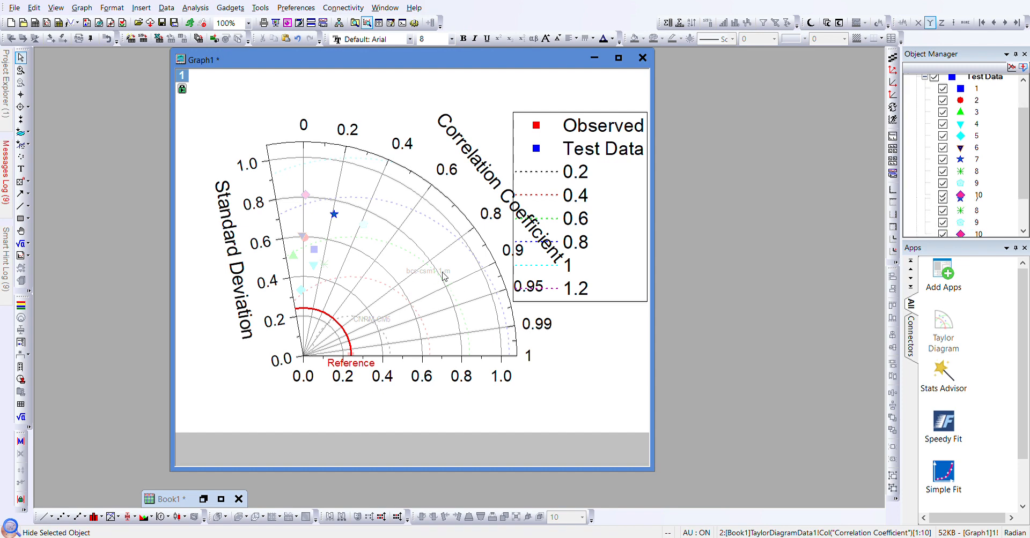
left_click(443, 272)
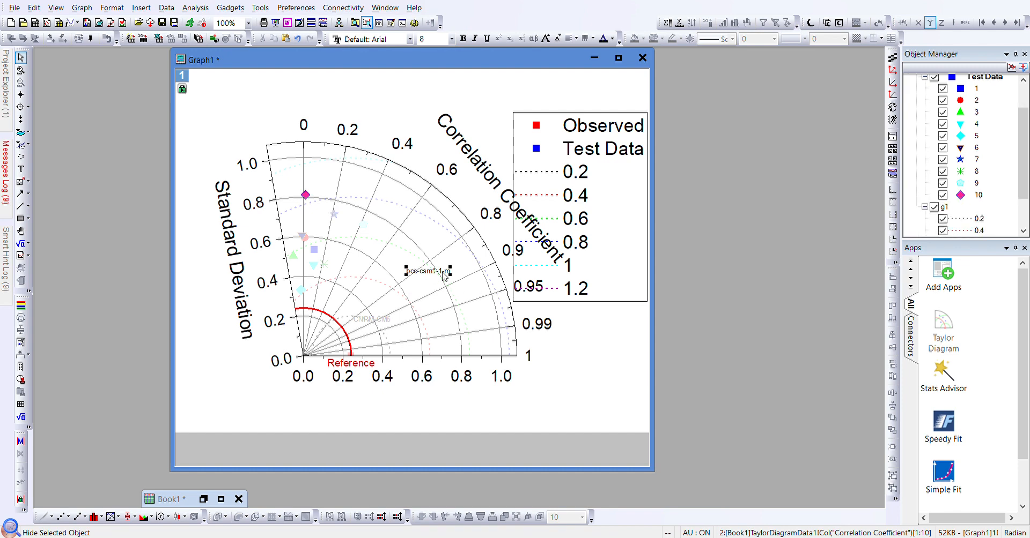
key("Delete")
left_click(375, 322)
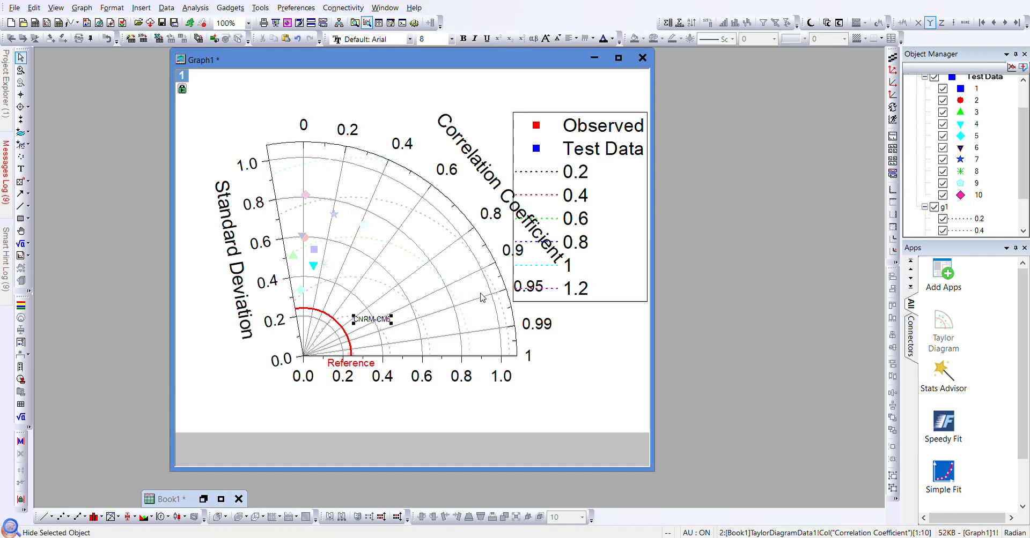
key("Delete")
left_click(437, 394)
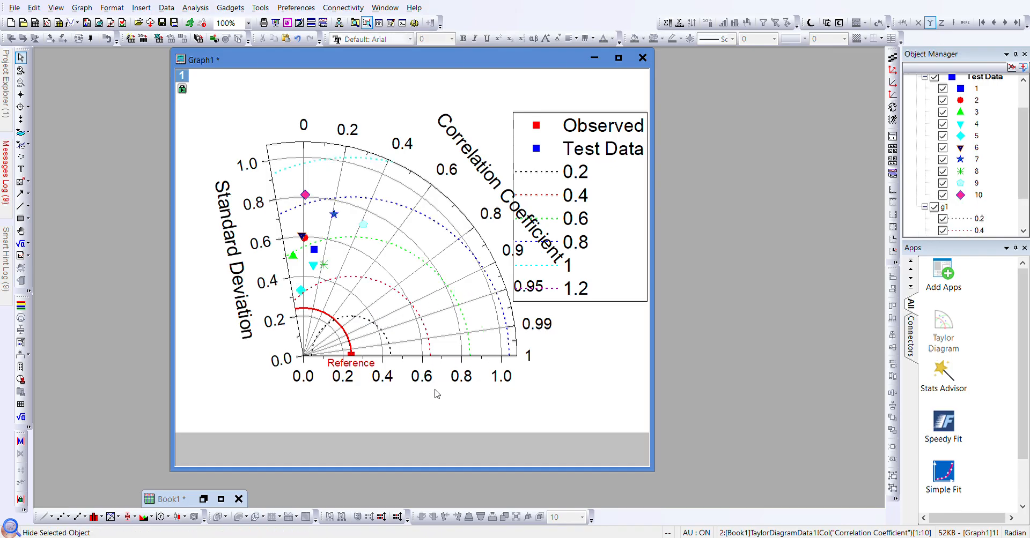
left_click(598, 185)
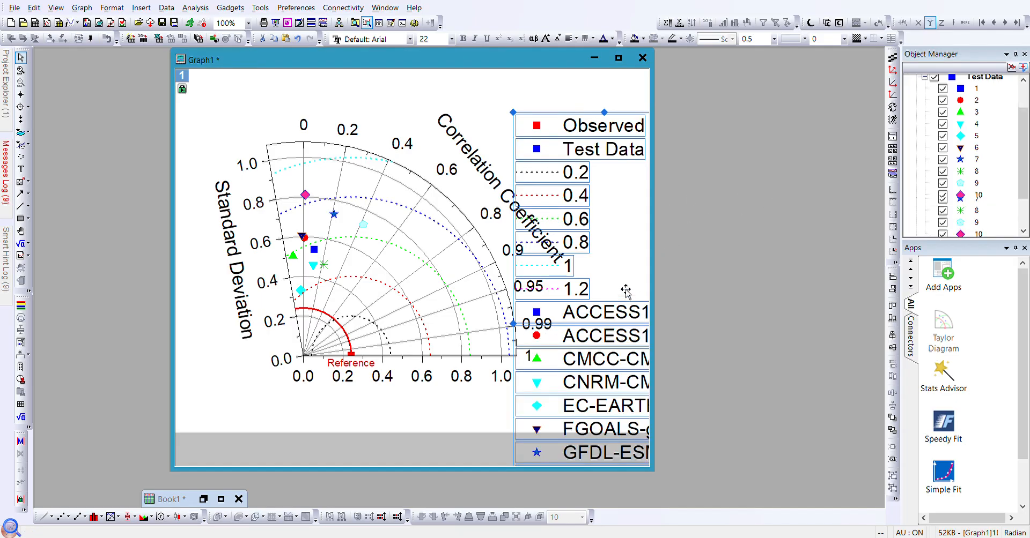
- Remove the six RMS arc entries and the Test Data line from the legend text
left_click(611, 346)
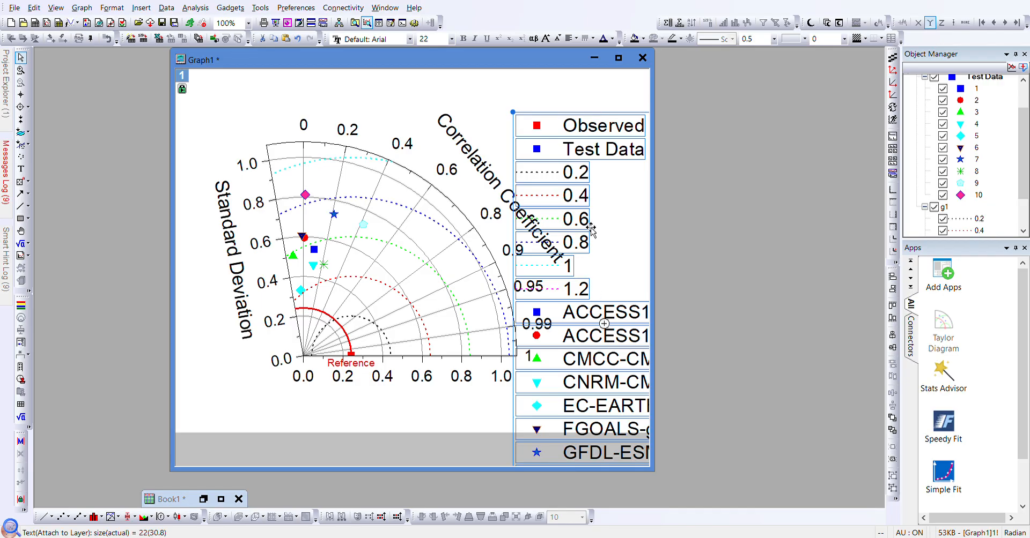
double_click(609, 292)
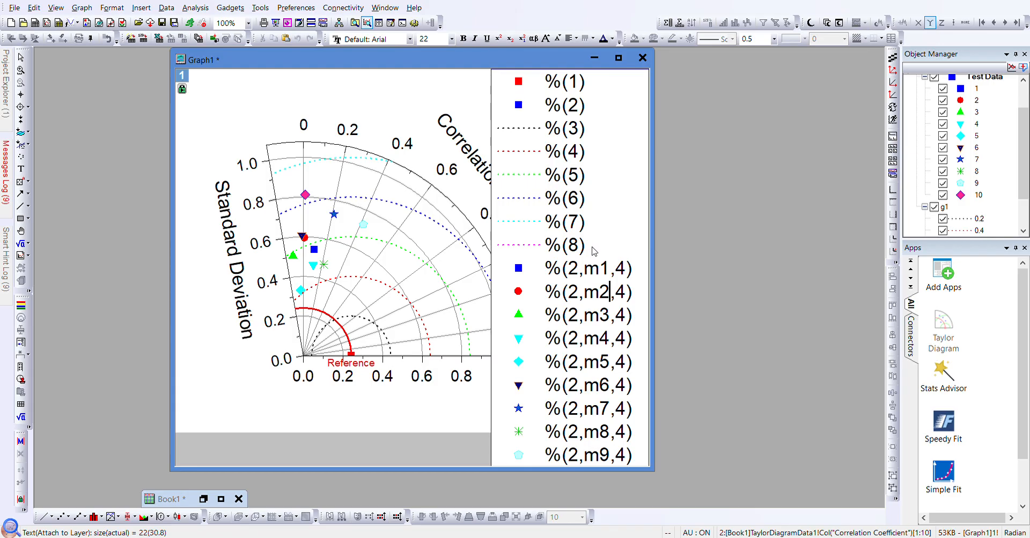
left_click_drag(590, 249, 470, 123)
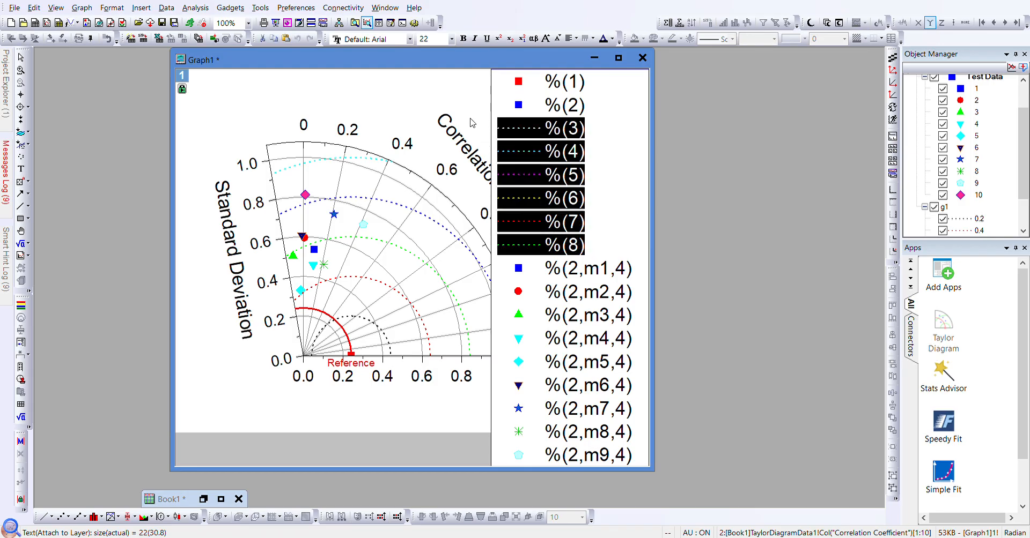
key("Delete")
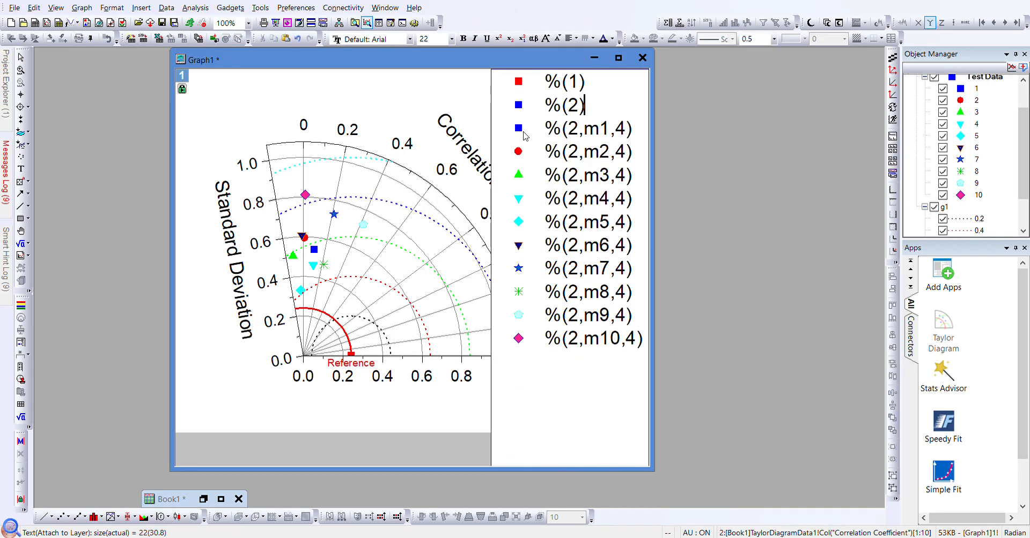
left_click_drag(579, 110, 518, 109)
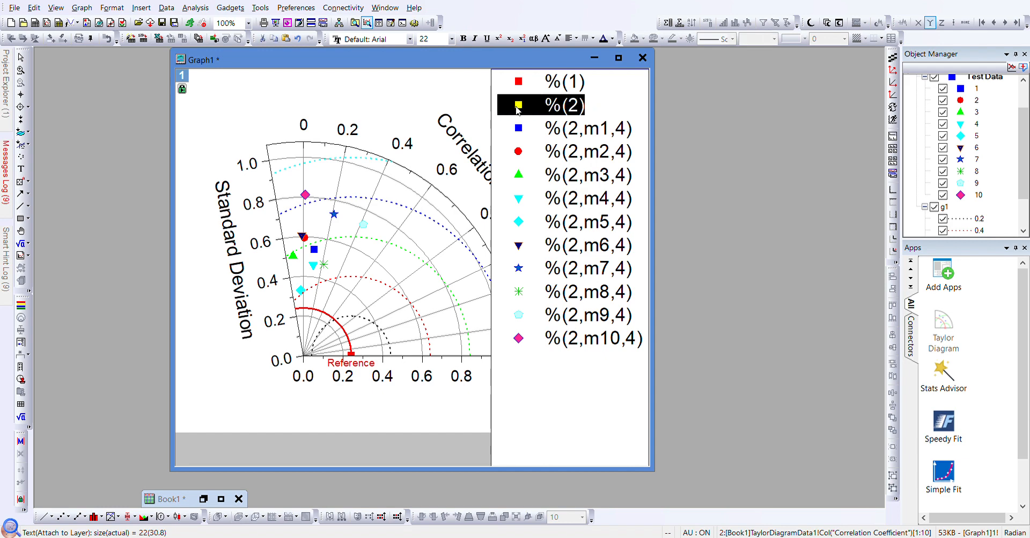
key("Delete")
key("Delete")
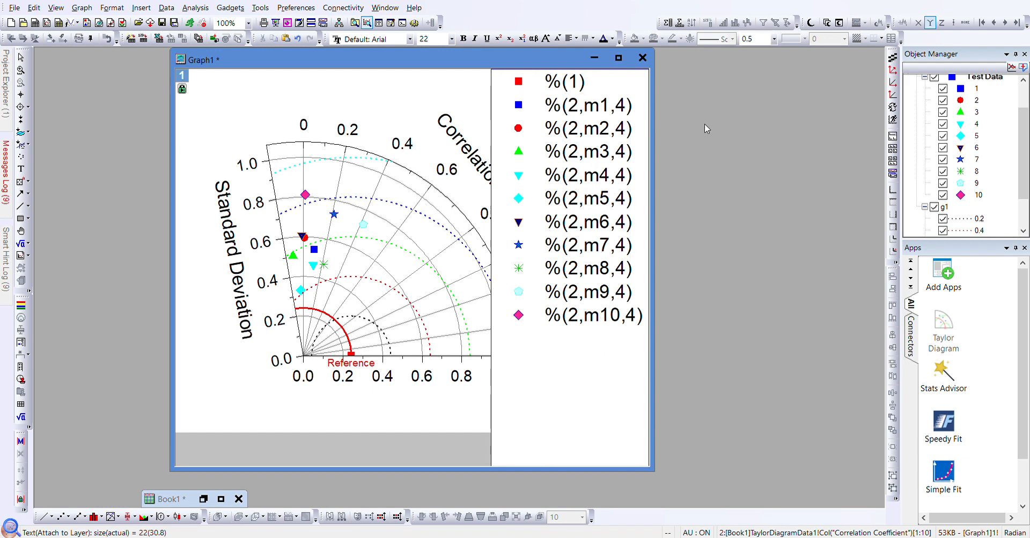
left_click(470, 103)
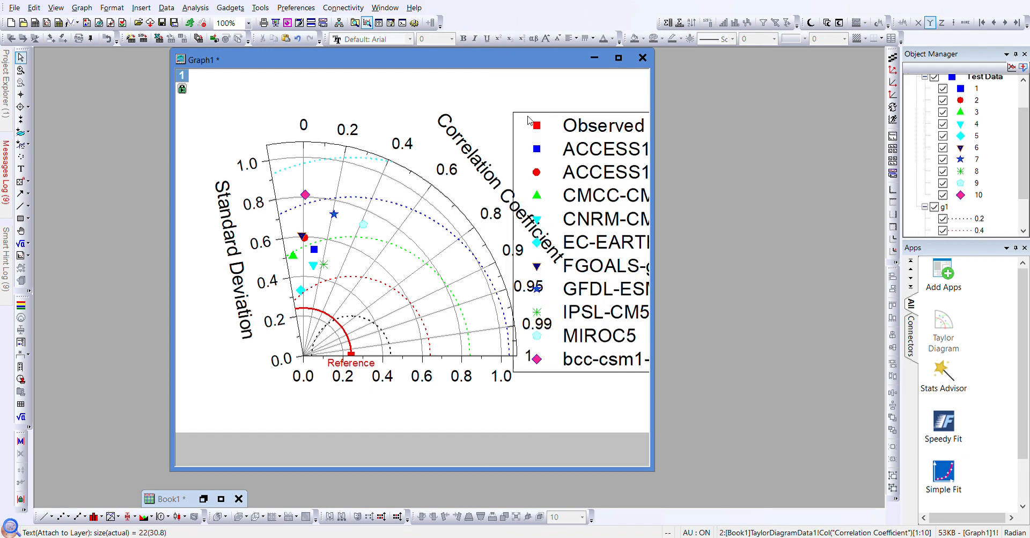
- Set the legend's font size to 10
left_click(601, 154)
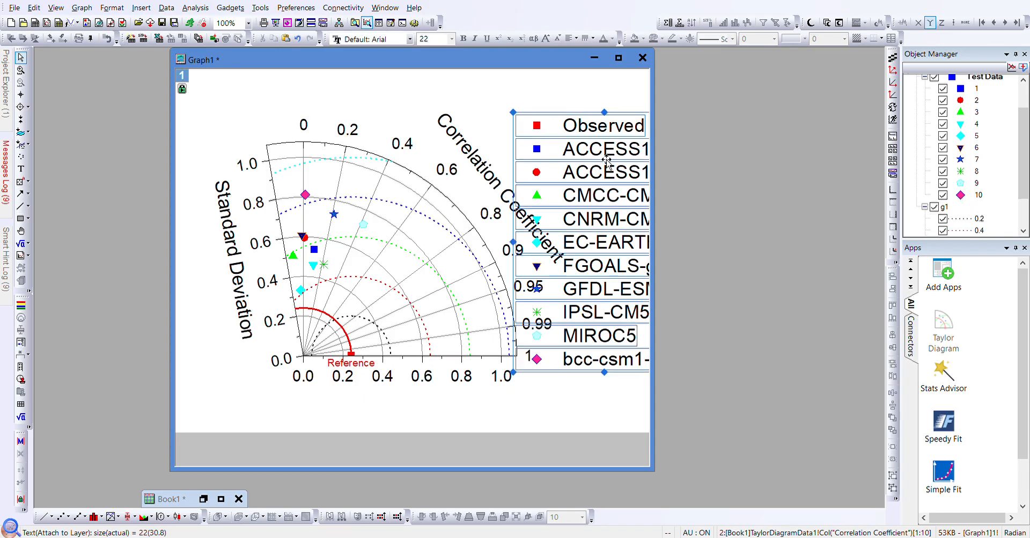
left_click(451, 40)
type("10")
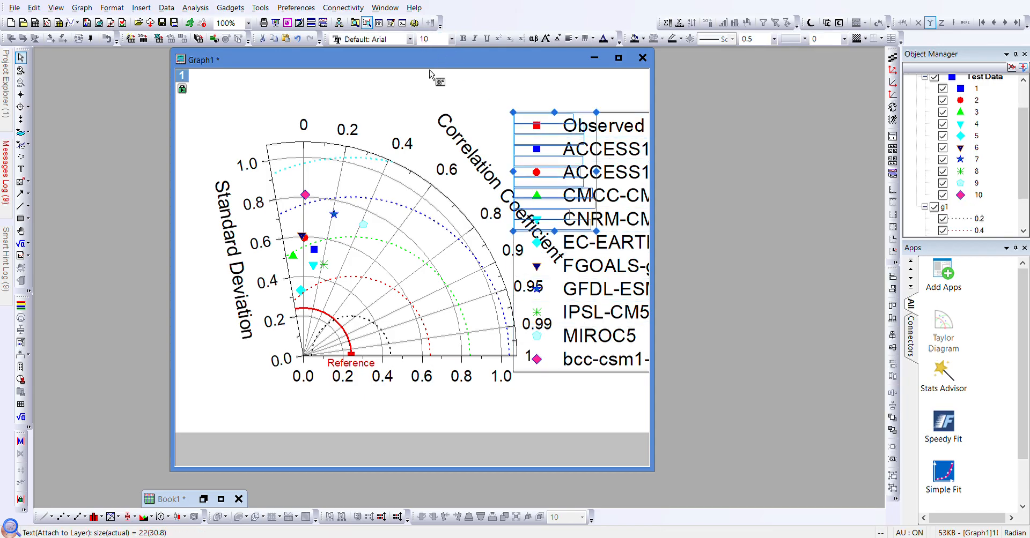
key("Return")
- Set the legend and the Correlation Coefficient title to font size 12
left_click(453, 39)
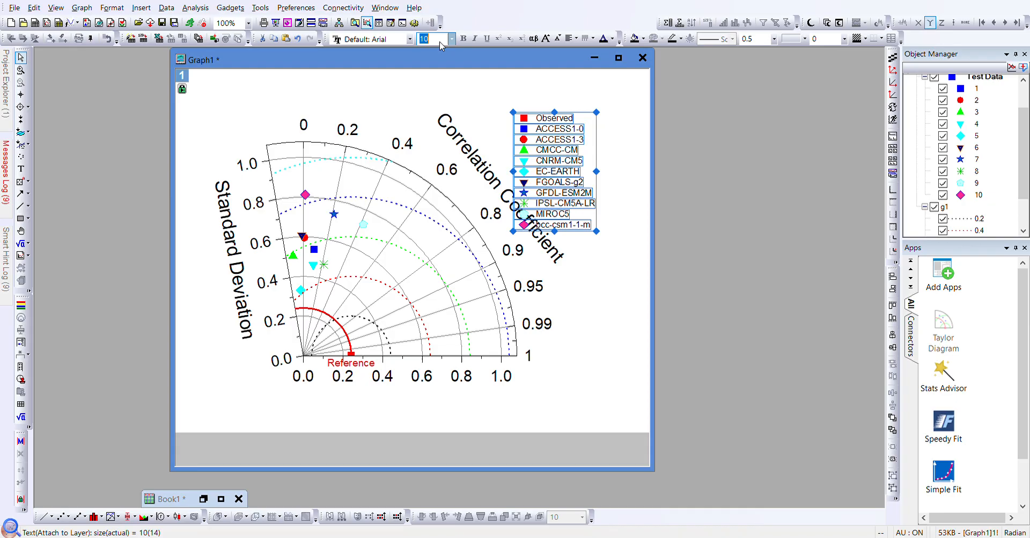
left_click(426, 94)
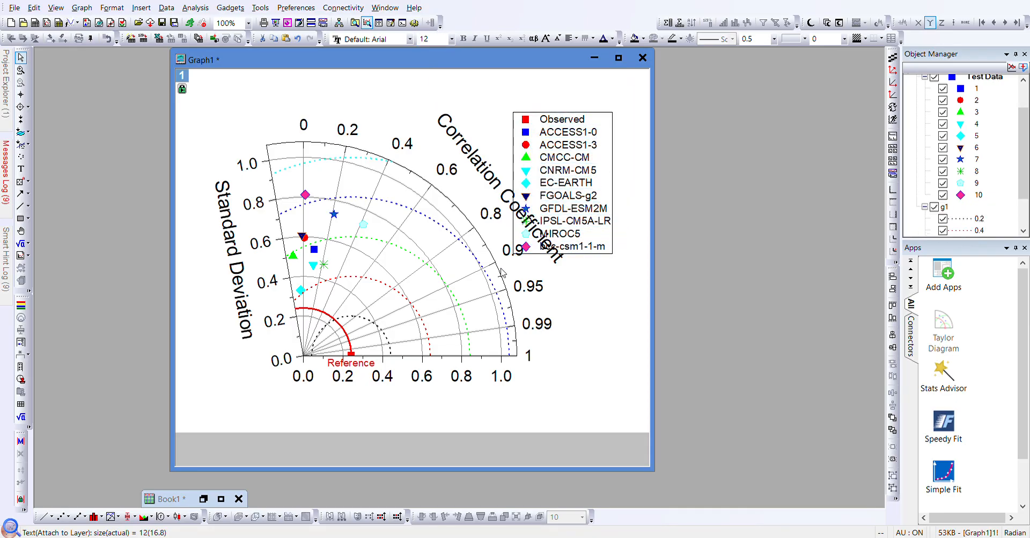
left_click(479, 168)
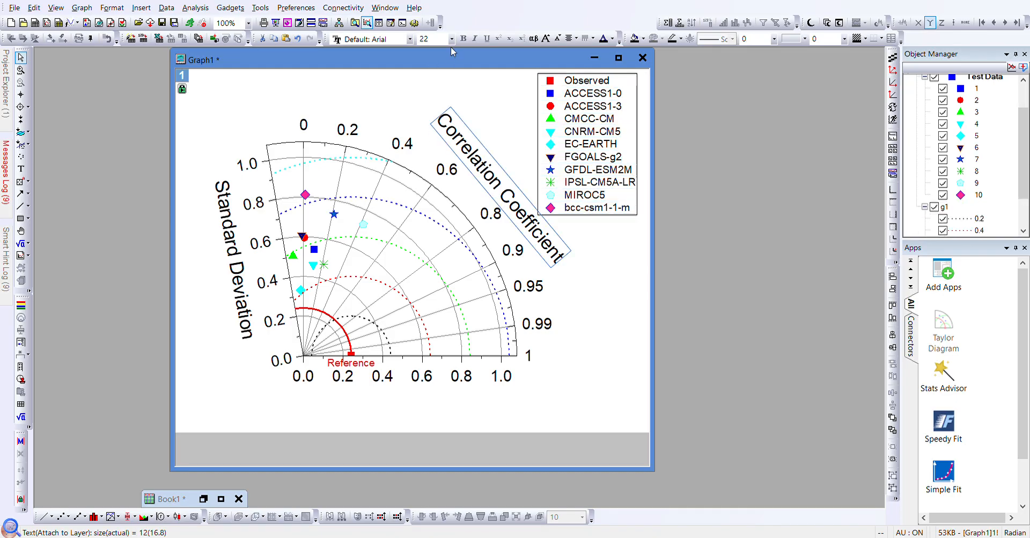
left_click(428, 99)
- Set the Standard Deviation axis title to font size 12
left_click(232, 253)
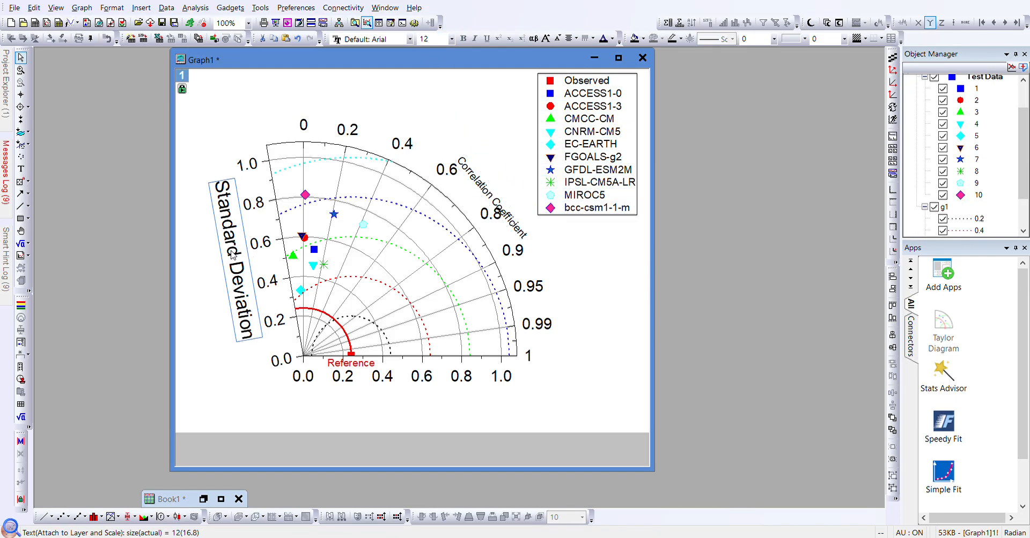
left_click(451, 40)
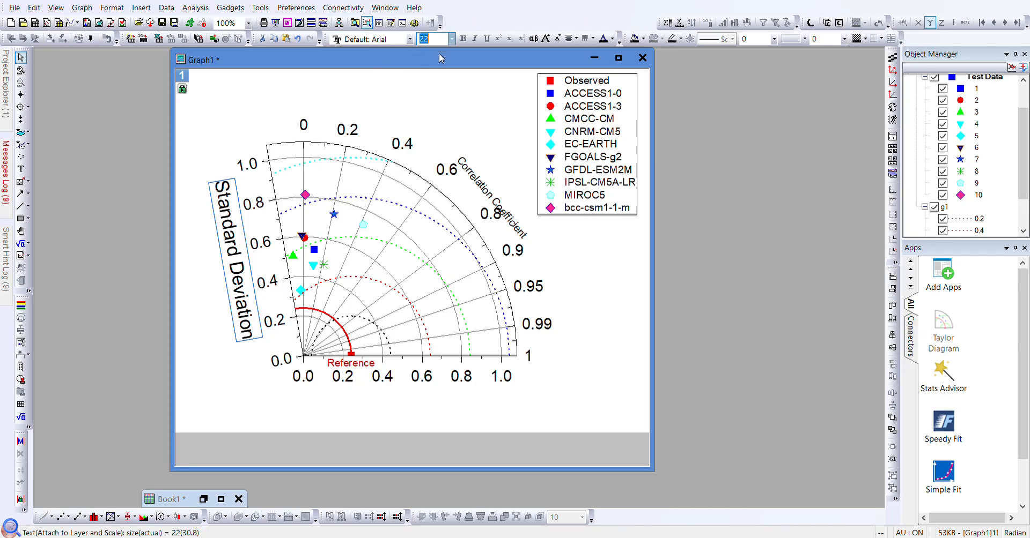
type("12")
key("Return")
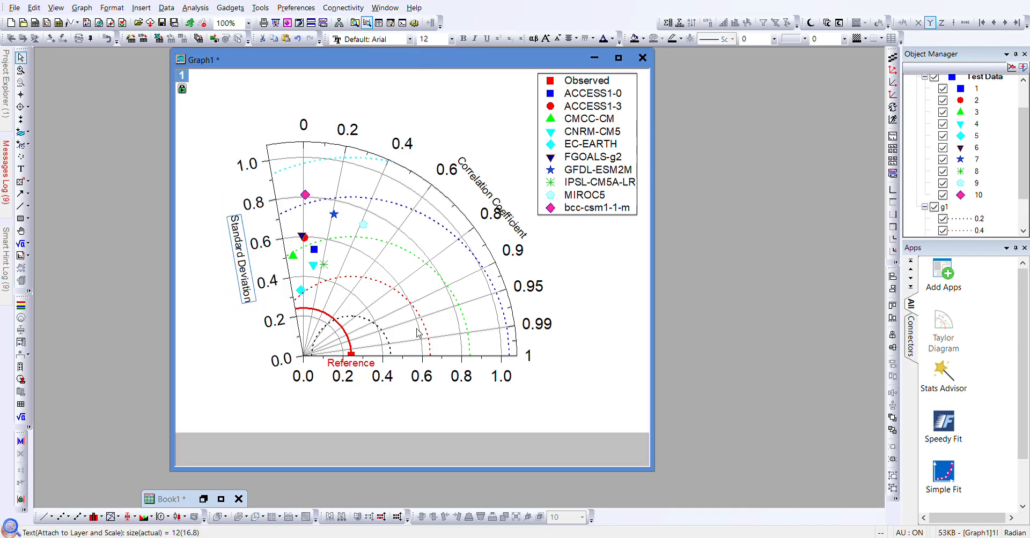
left_click(350, 365)
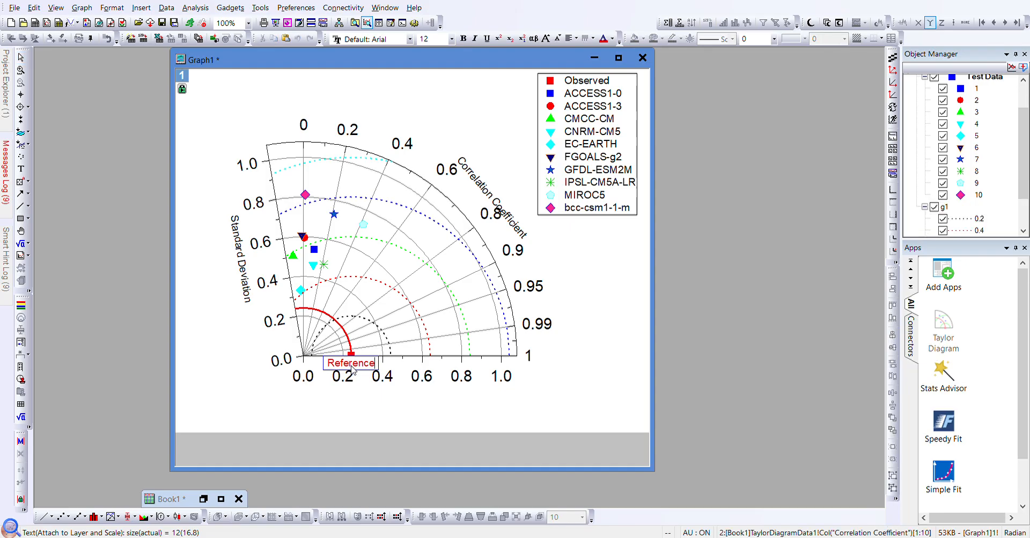
- Change the Reference label's text to 'Observed'
key("BackSpace")
key("BackSpace")
key("BackSpace")
key("BackSpace")
key("BackSpace")
key("BackSpace")
key("BackSpace")
key("BackSpace")
key("BackSpace")
key("BackSpace")
key("Escape")
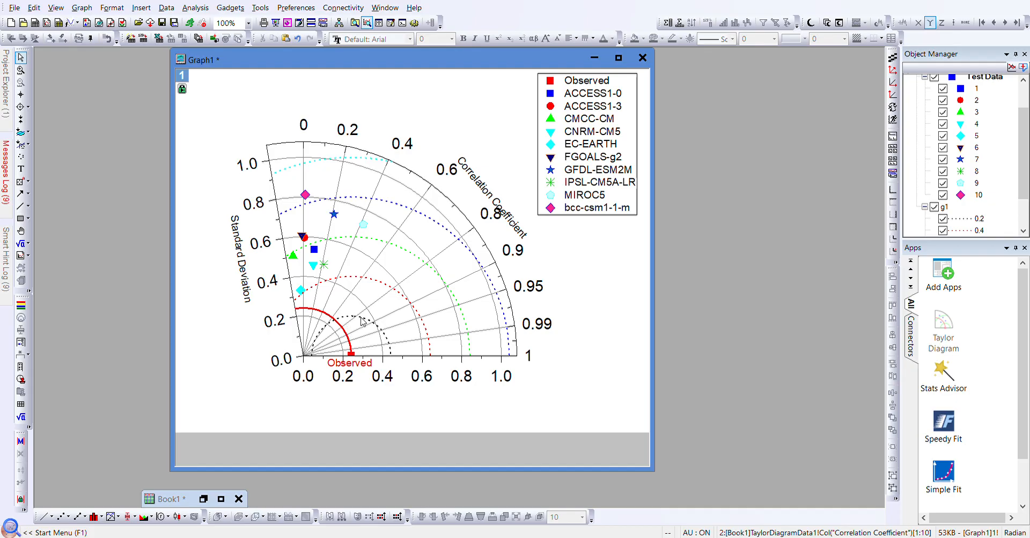
left_click(364, 321)
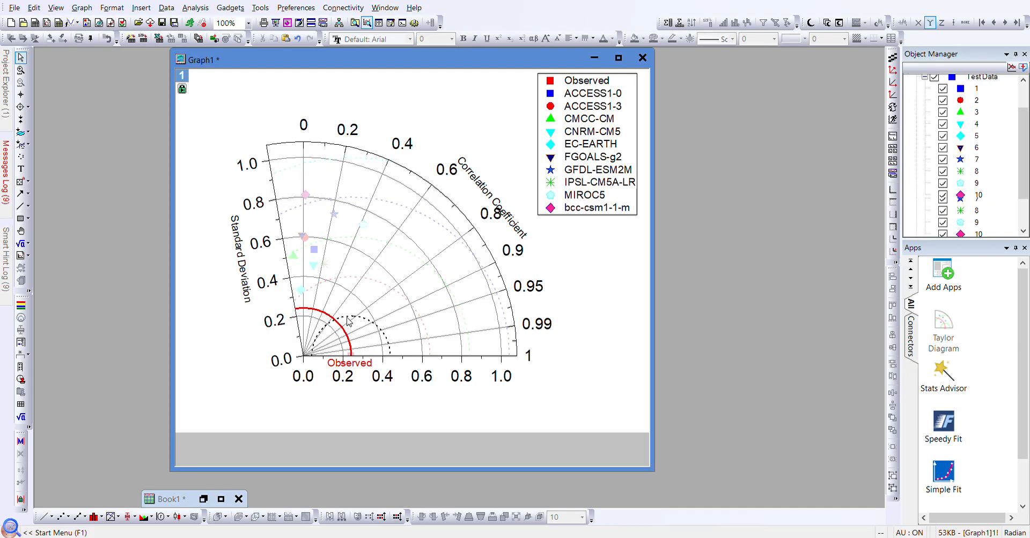
left_click(311, 97)
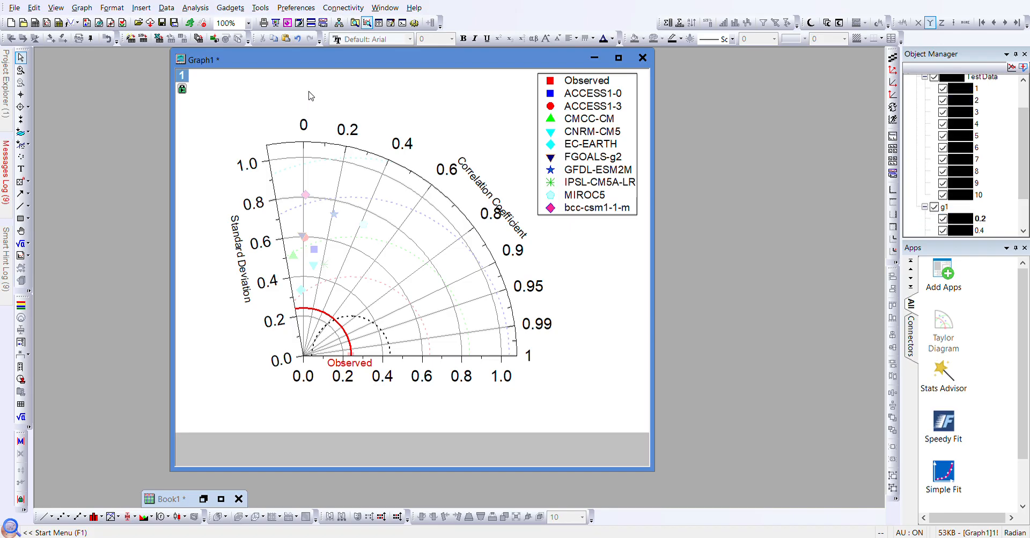
- Add the title 'Uncorrected Models' above the Taylor diagram
left_click(353, 128)
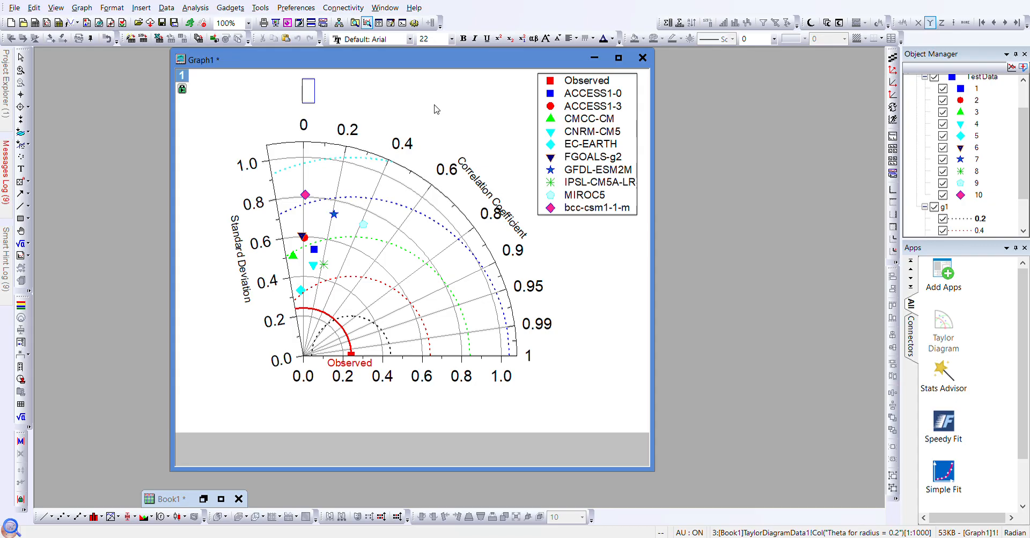
type("Uncorr")
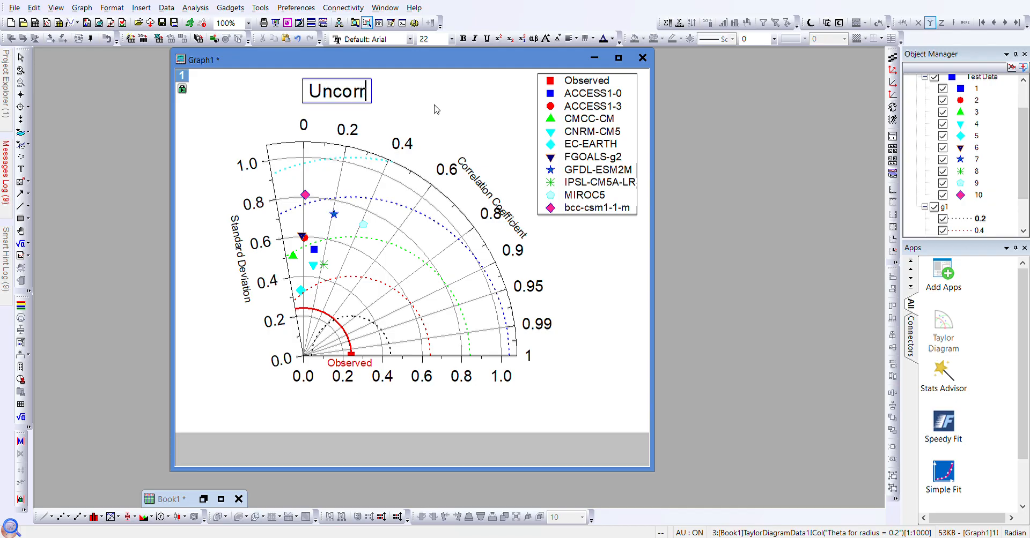
type("ected ")
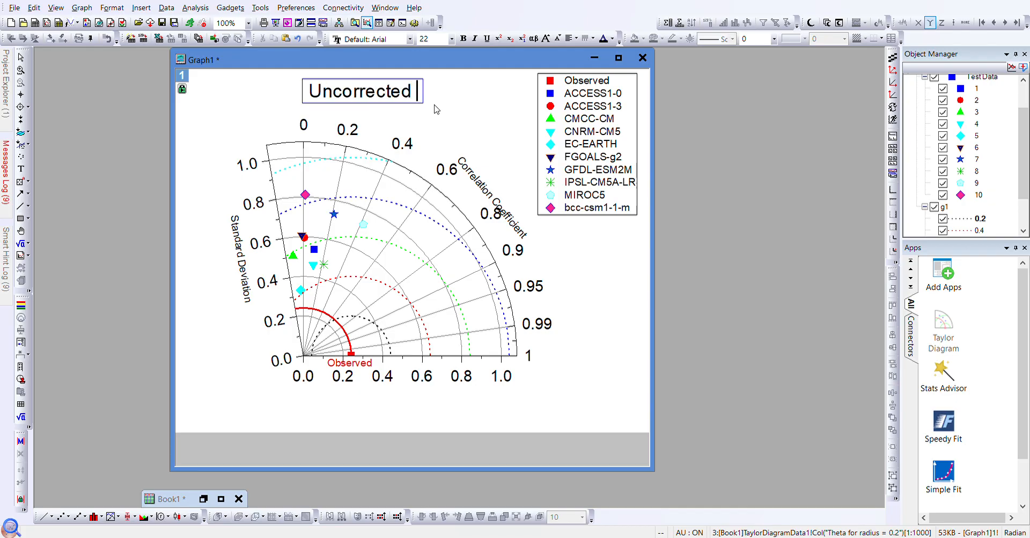
type("Mode")
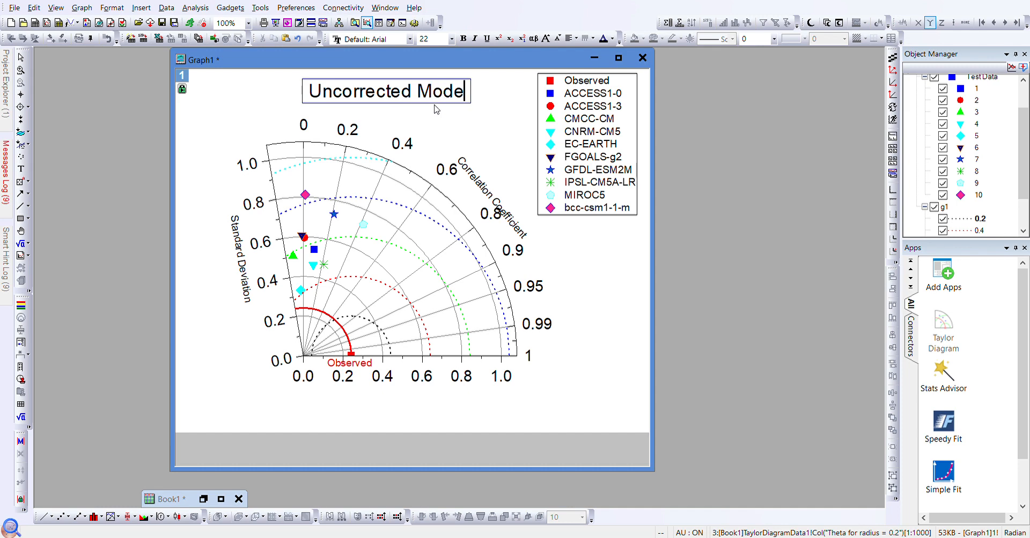
type("ls")
key("Return")
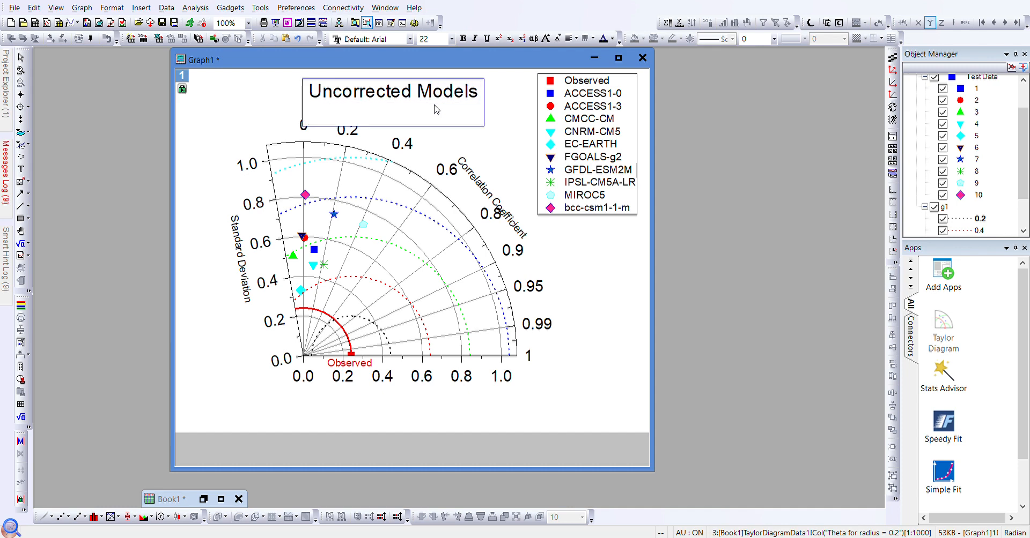
left_click(233, 134)
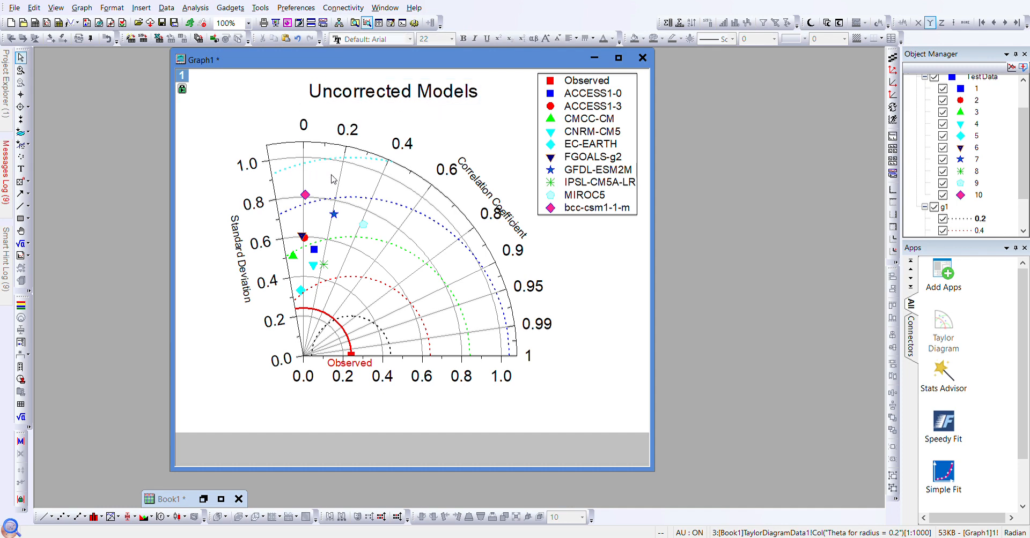
- Create a new empty text label on the graph
right_click(263, 94)
left_click(305, 134)
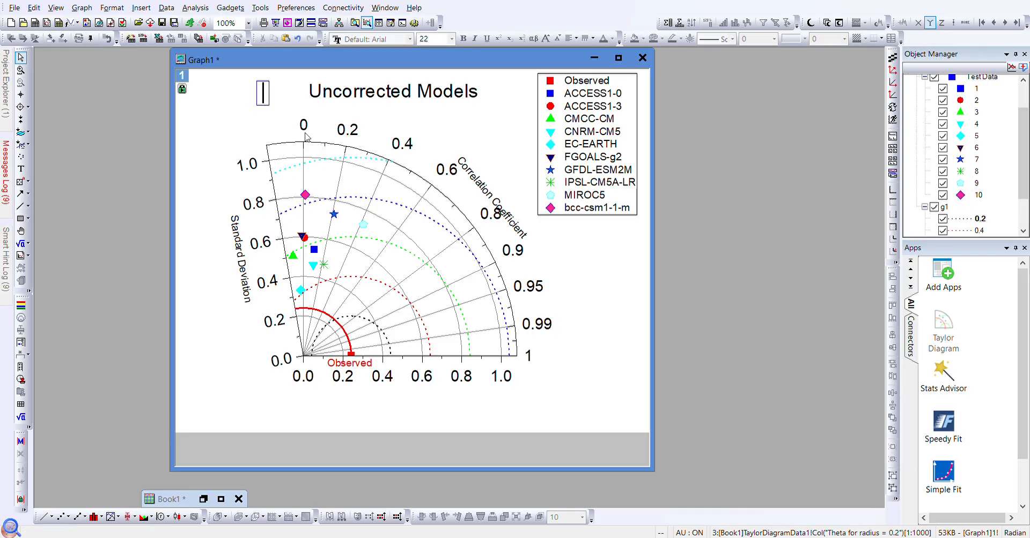
key("Escape")
double_click(271, 126)
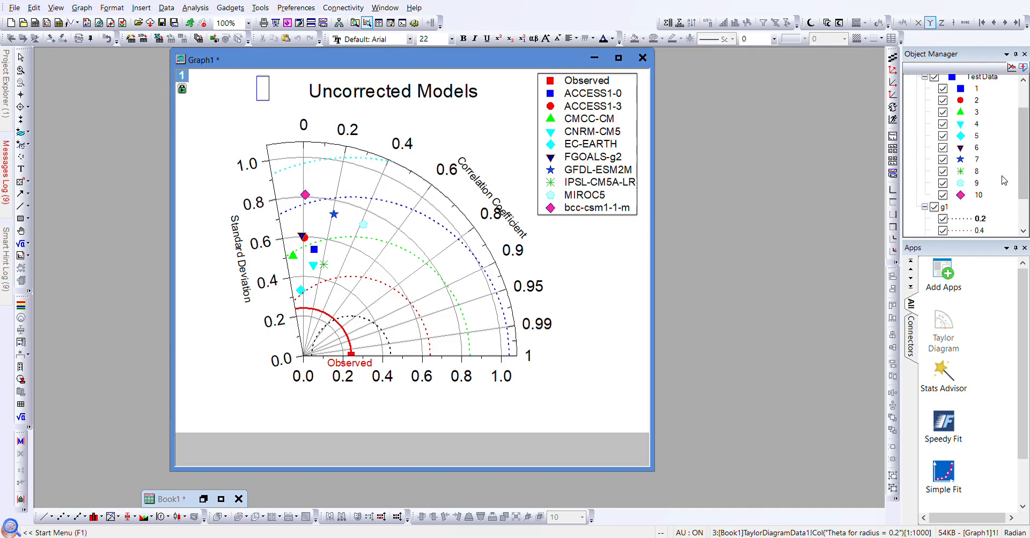
- Add a '0.2' label at font size 12 onto the black dotted RMS arc
scroll(998, 205, "down", 2)
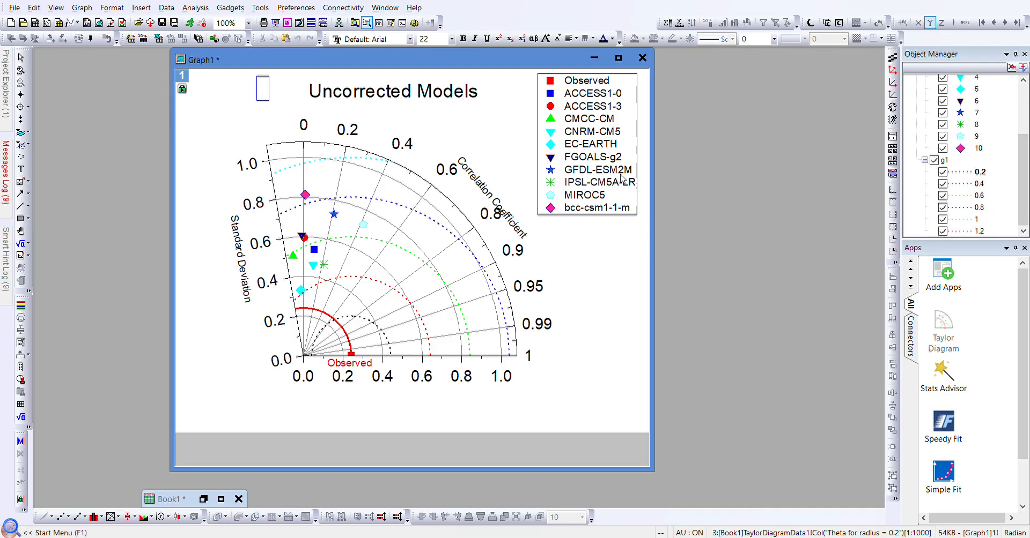
type("0.2")
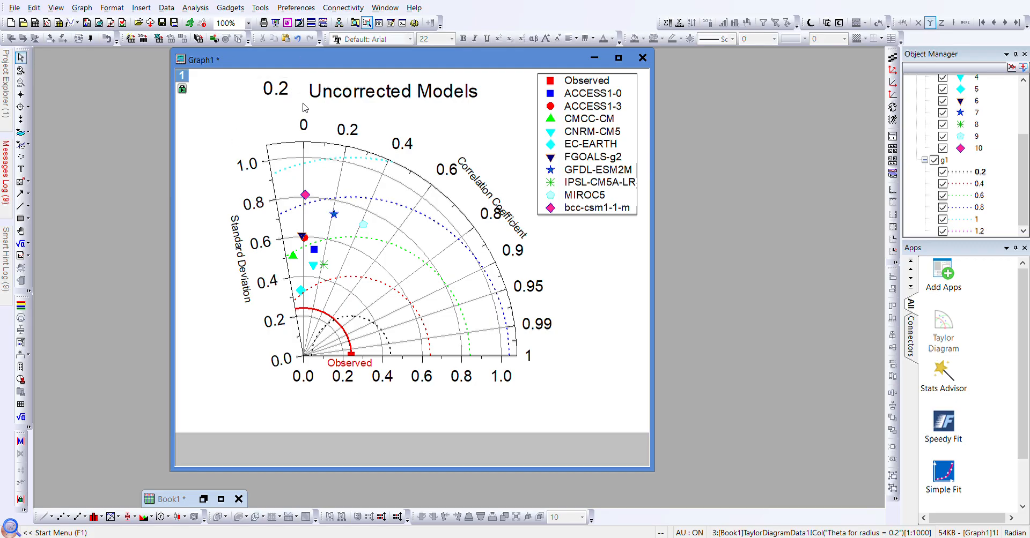
left_click(288, 92)
left_click_drag(289, 92, 397, 345)
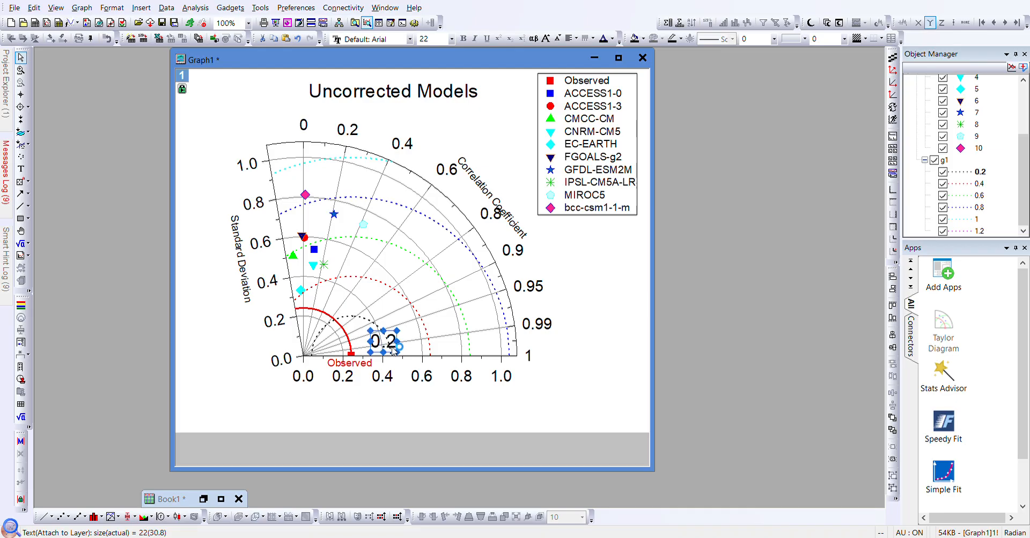
left_click(427, 38)
type("12")
key("Return")
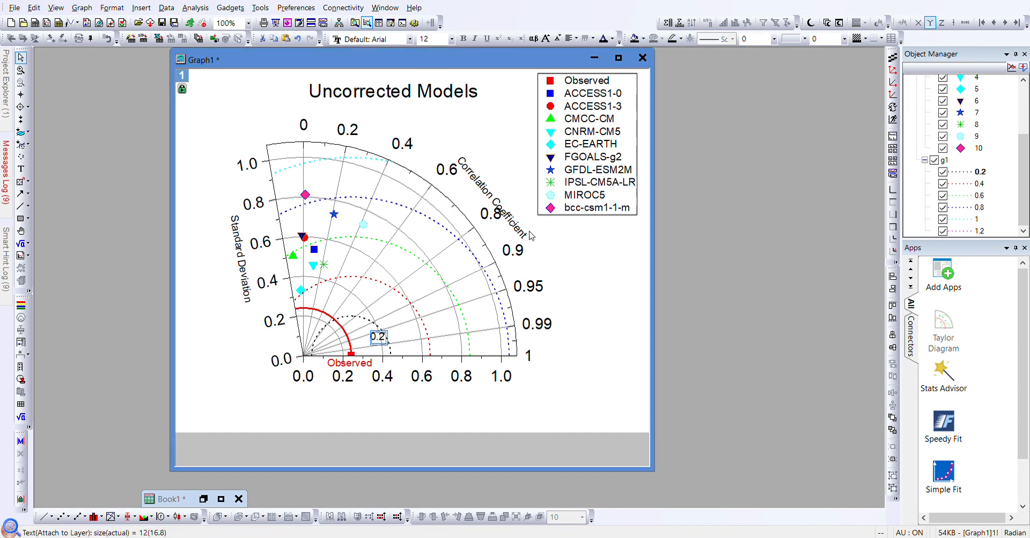
left_click(384, 340)
left_click(423, 334)
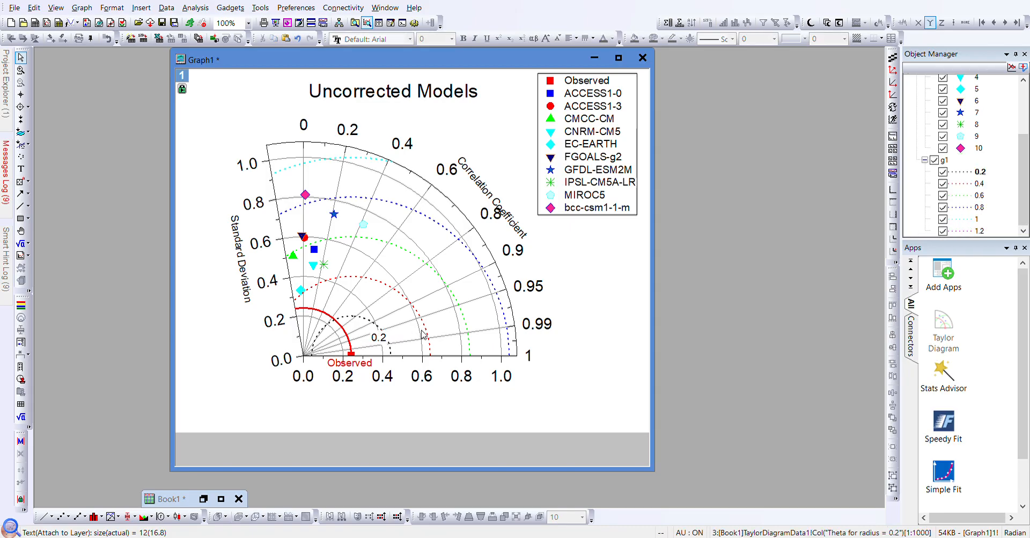
left_click(423, 334)
left_click(428, 338)
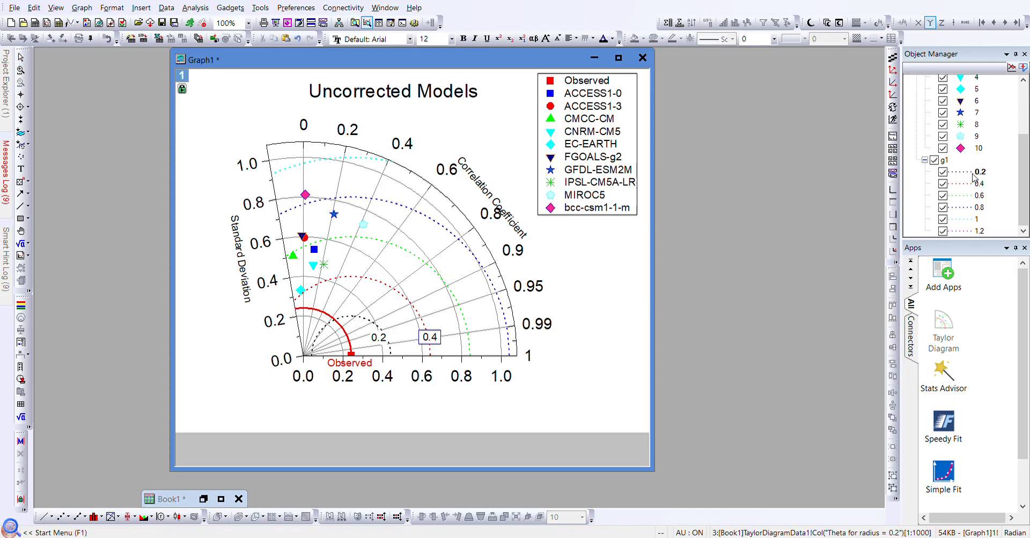
- Place the 0.4 label onto the red dotted RMS arc
left_click(430, 310)
left_click(431, 337)
left_click_drag(439, 341, 432, 336)
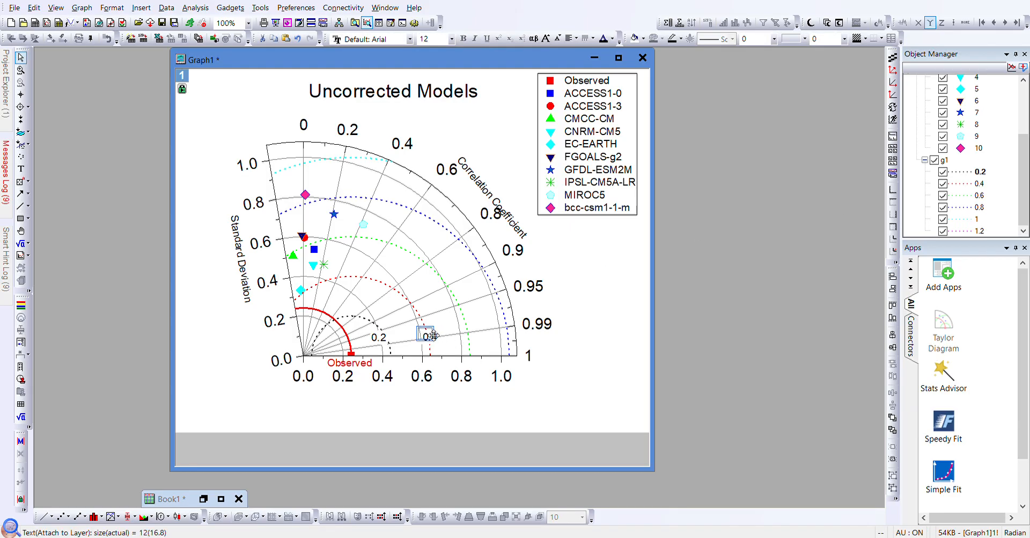
left_click(464, 326)
- Edit a copied arc label to read '0.6' and position it on its arc
left_click(472, 329)
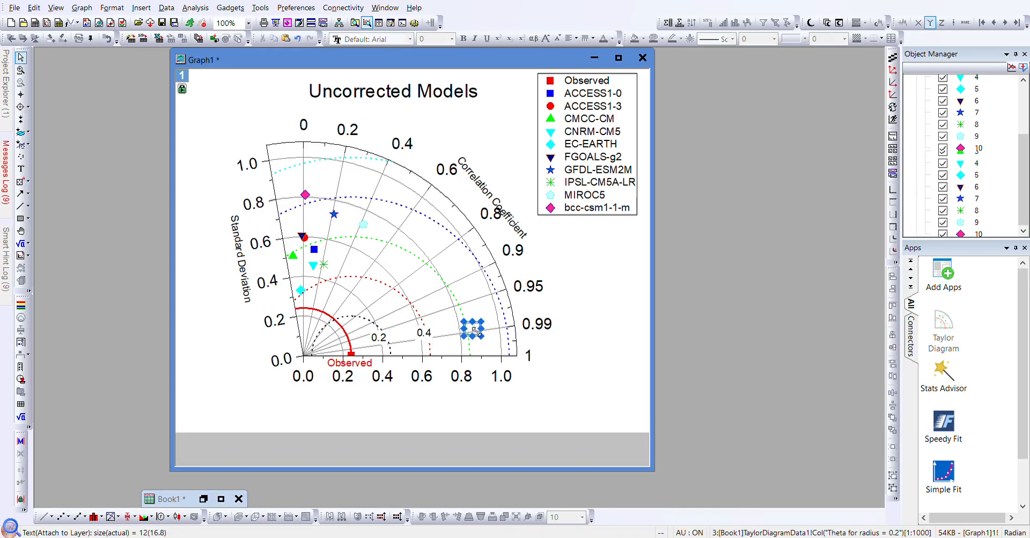
left_click(473, 329)
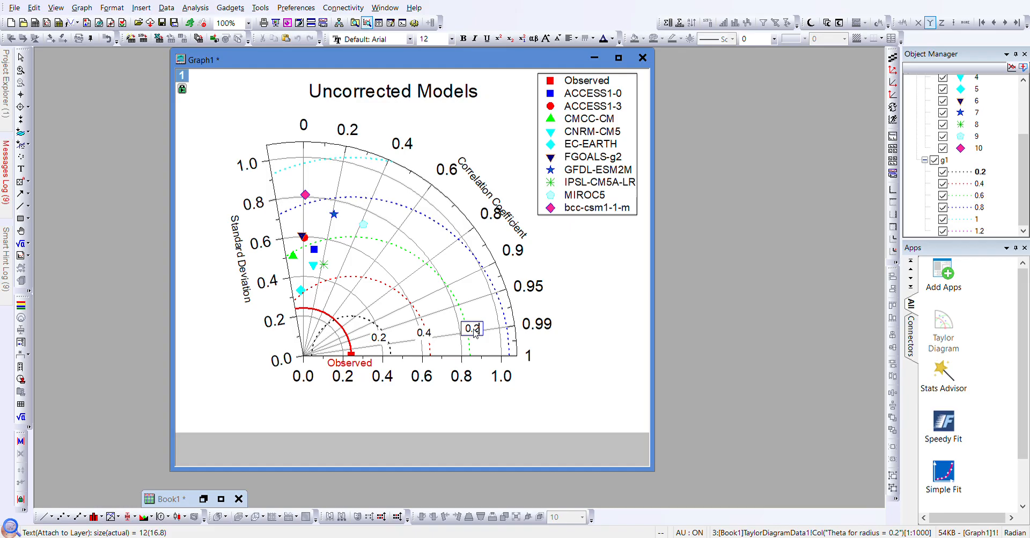
key("BackSpace")
left_click(527, 399)
left_click(473, 334)
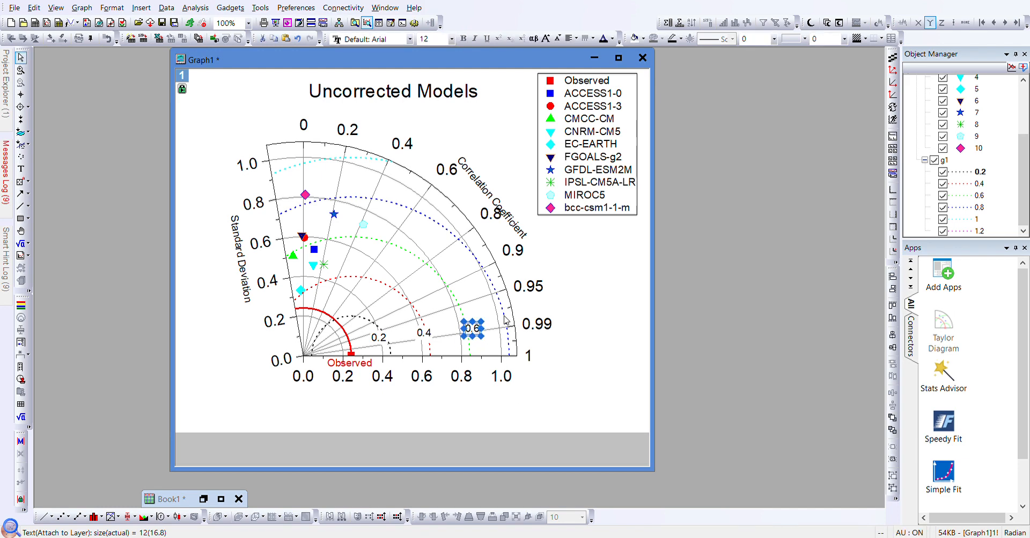
left_click(503, 320)
- Place the 0.8 label on the blue dotted arc and shift the Correlation Coefficient title right
left_click(507, 322)
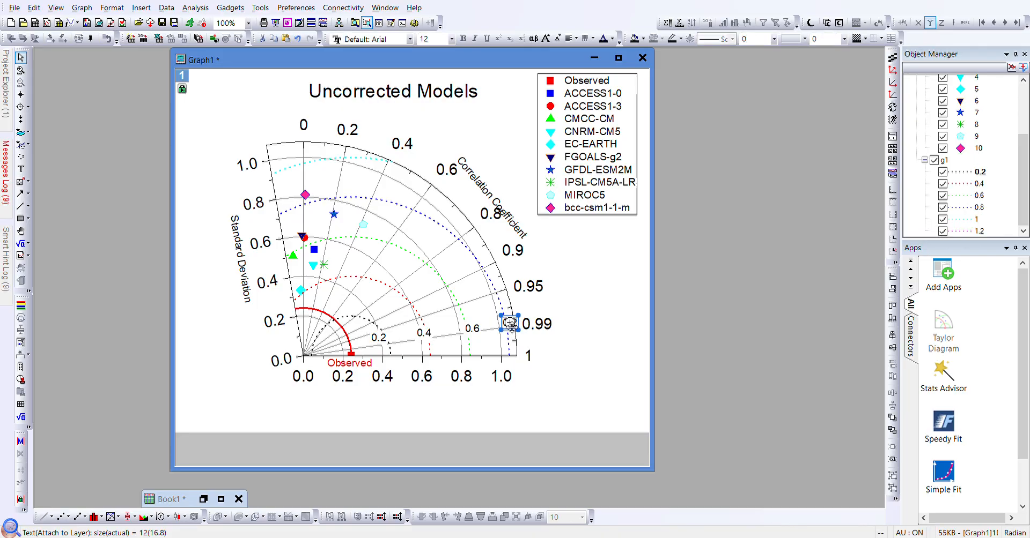
left_click(511, 324)
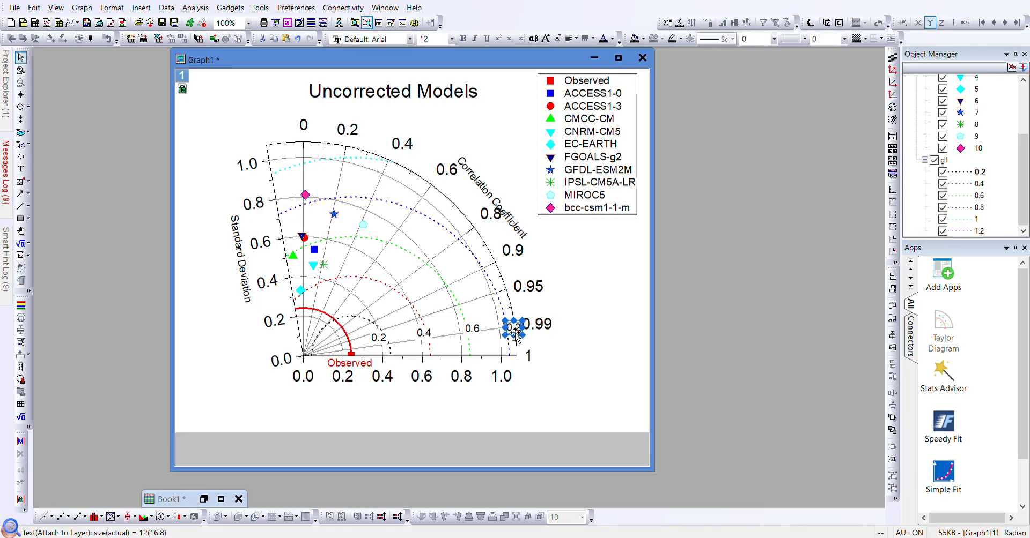
key("ctrl+z")
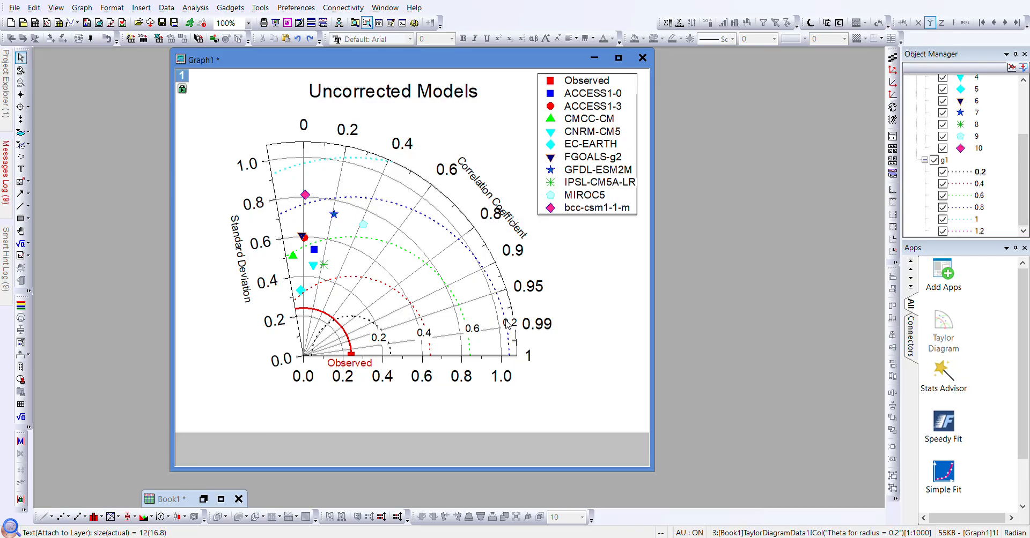
left_click(509, 325)
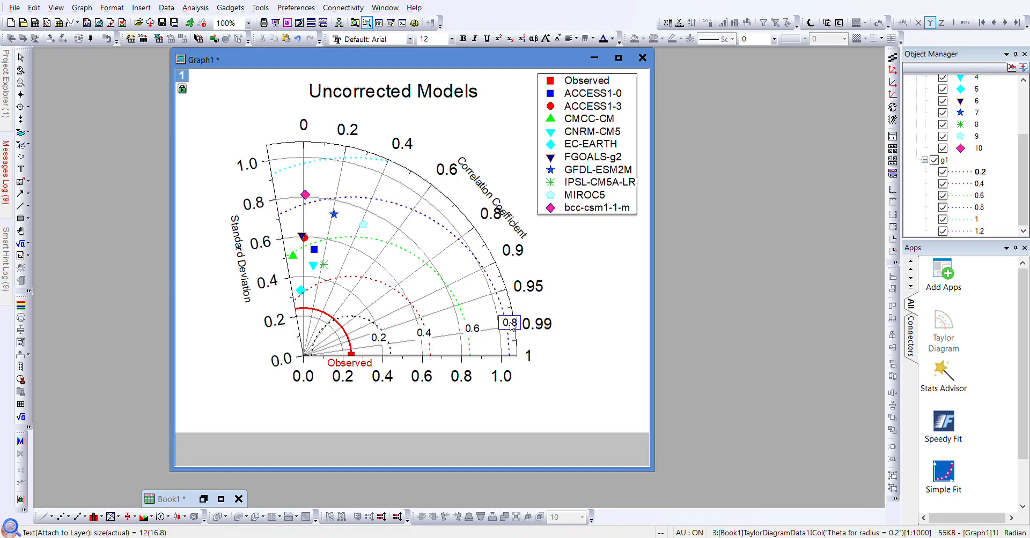
left_click(543, 303)
left_click(509, 324)
left_click_drag(510, 323, 501, 329)
left_click(560, 300)
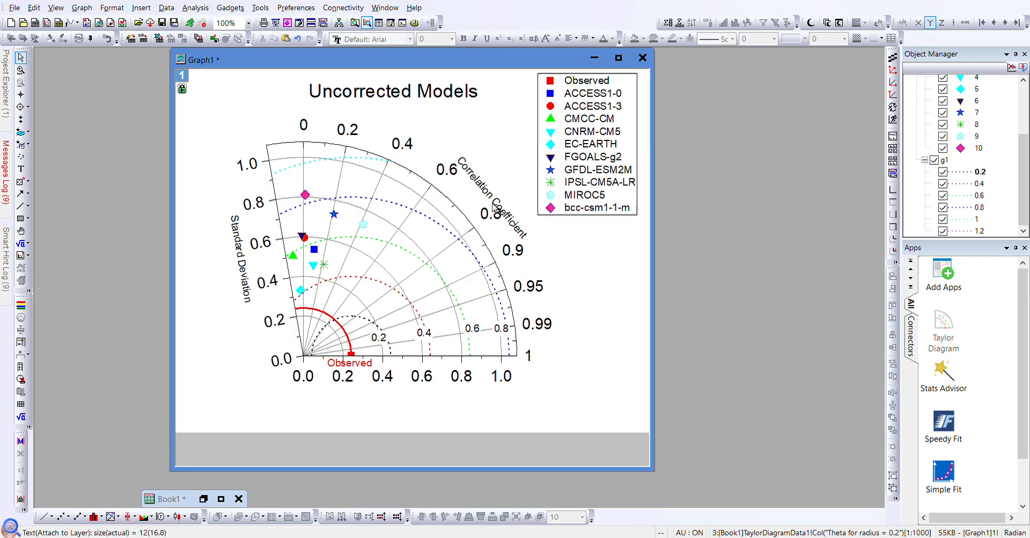
left_click(506, 204)
left_click_drag(506, 204, 511, 204)
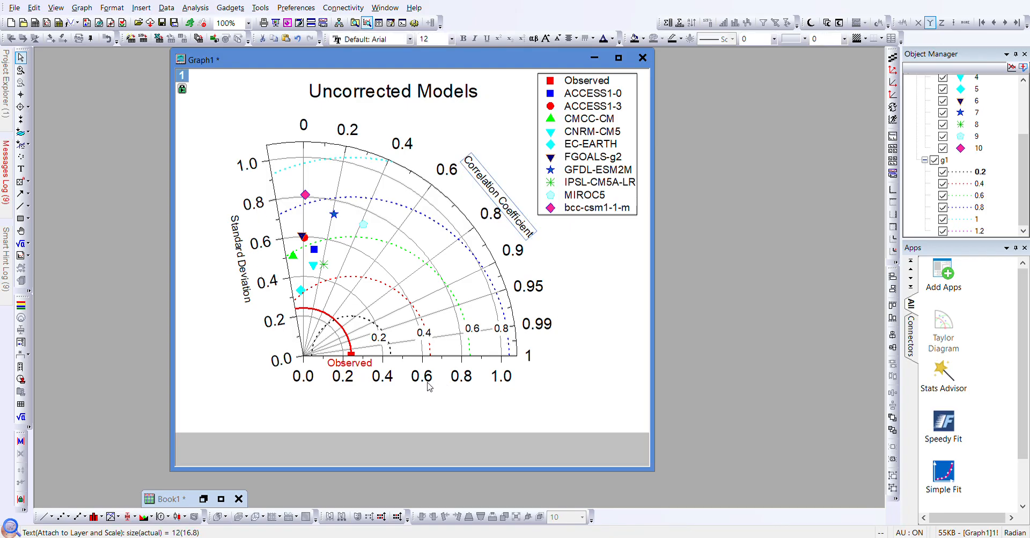
- Open the Standard Deviation axis dialog from its tick labels
left_click(274, 289)
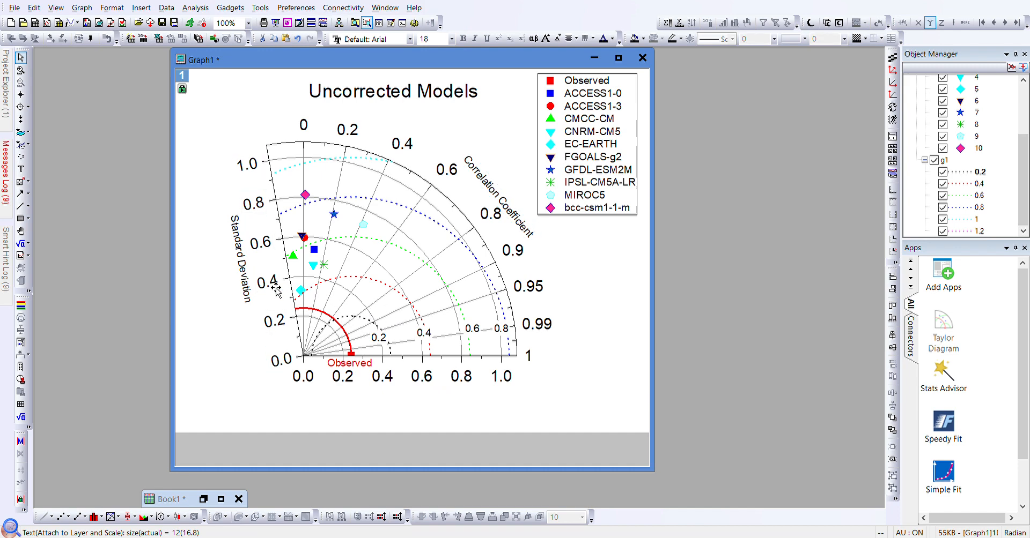
double_click(276, 289)
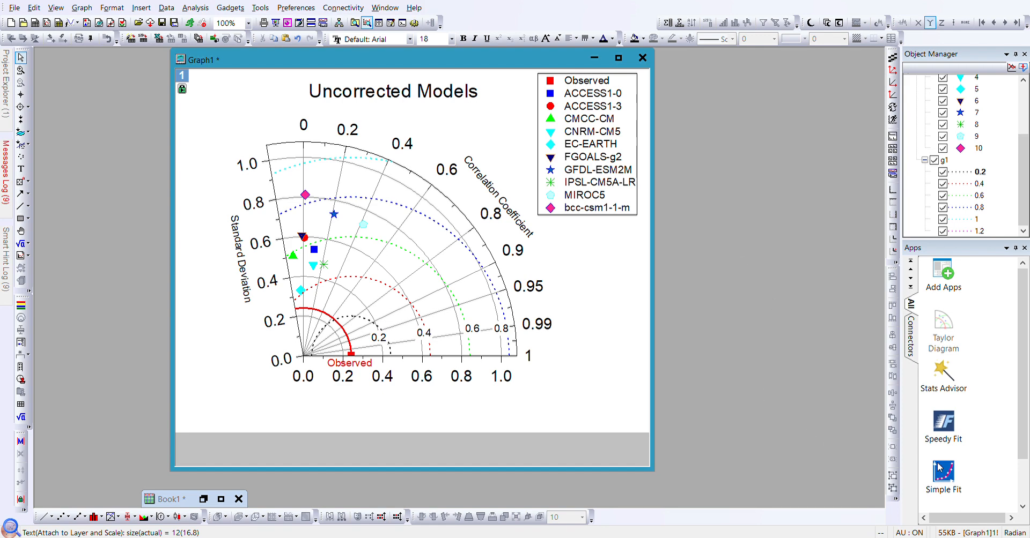
- Apply inward ticks to the Standard Deviation axis, then open the bottom axis dialog
left_click(663, 461)
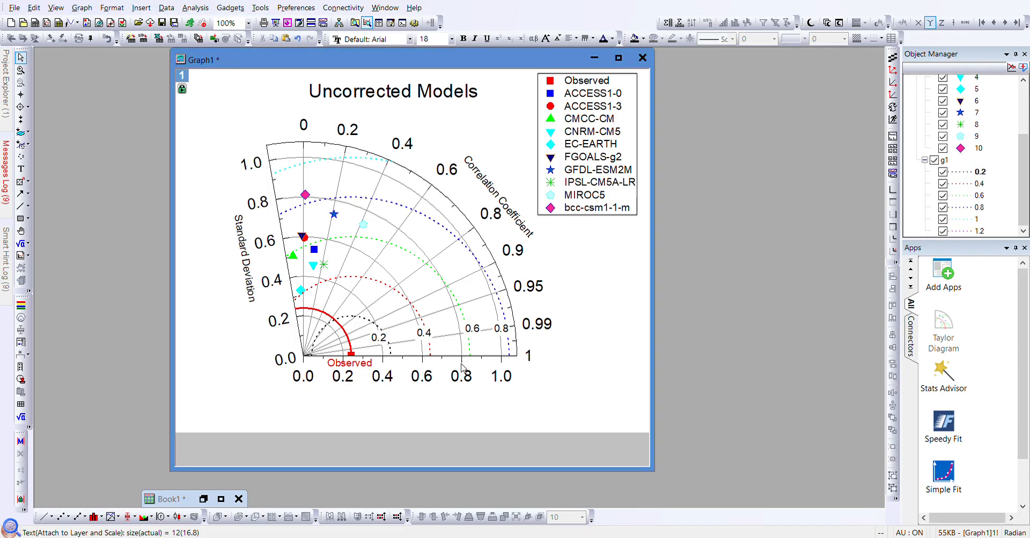
left_click(438, 362)
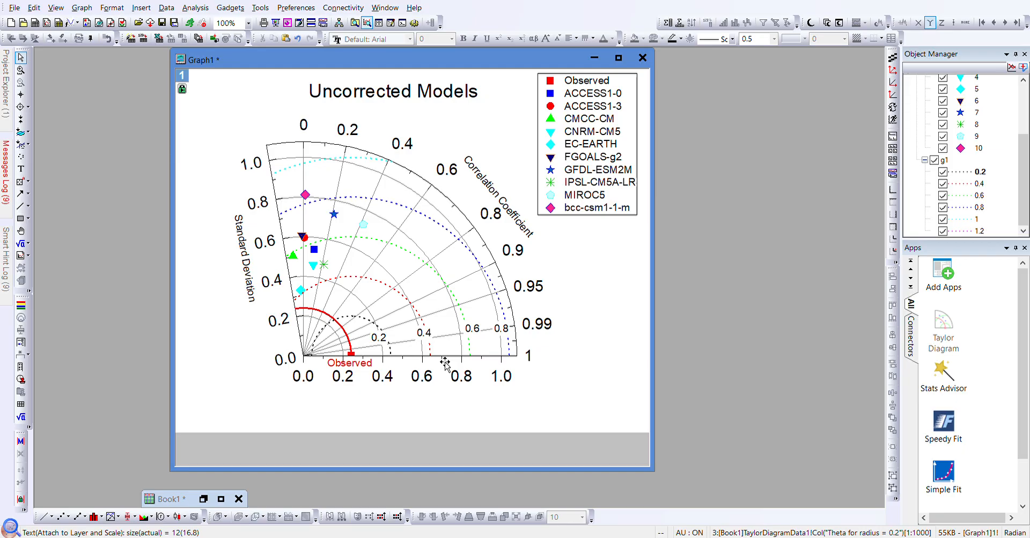
double_click(440, 358)
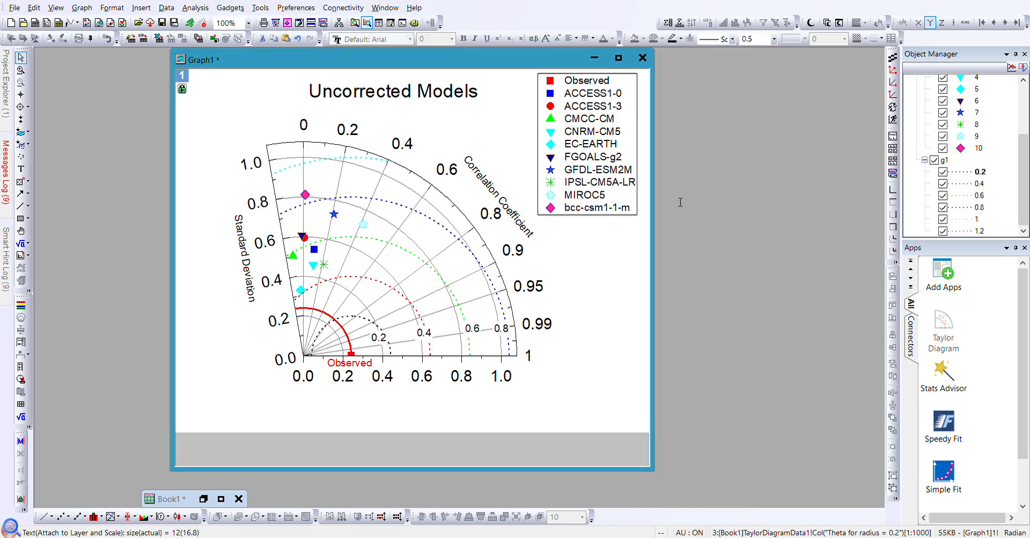